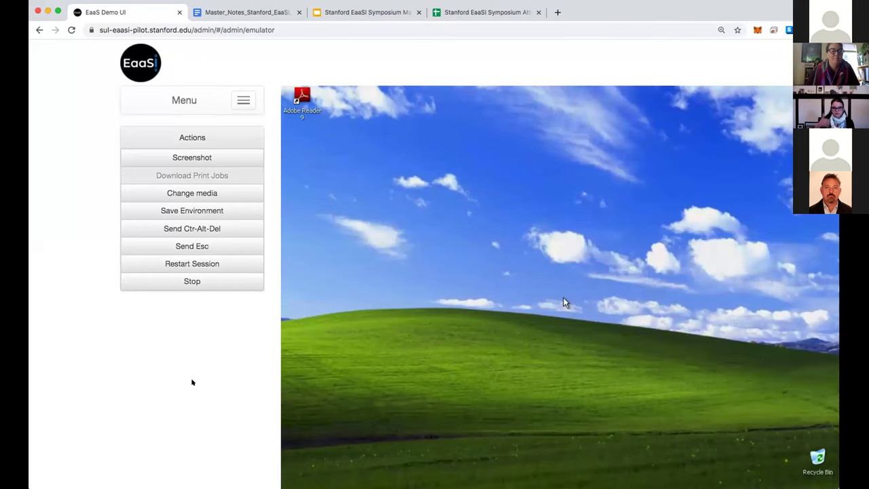
Step: Open My Computer in the emulated Windows XP, explore the GFS_0912 (E:) disc in its own window and close My Computer
scroll(190, 380, "down", 2)
left_click(564, 253)
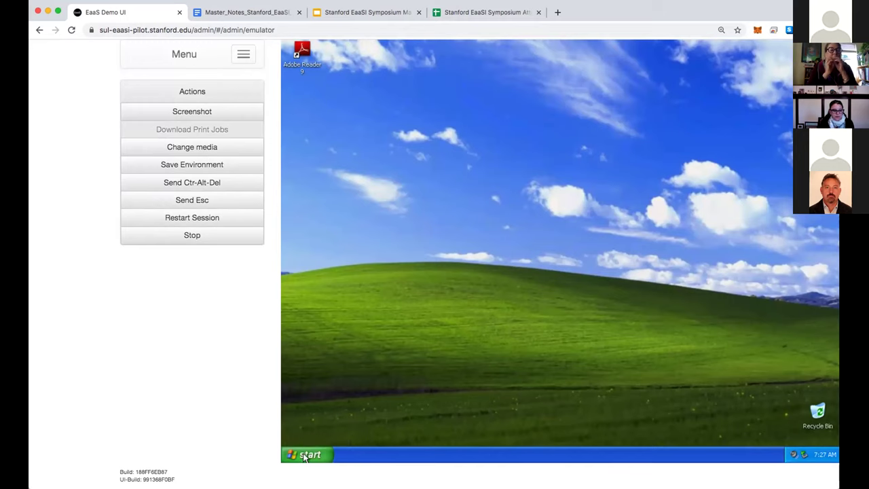
left_click(304, 457)
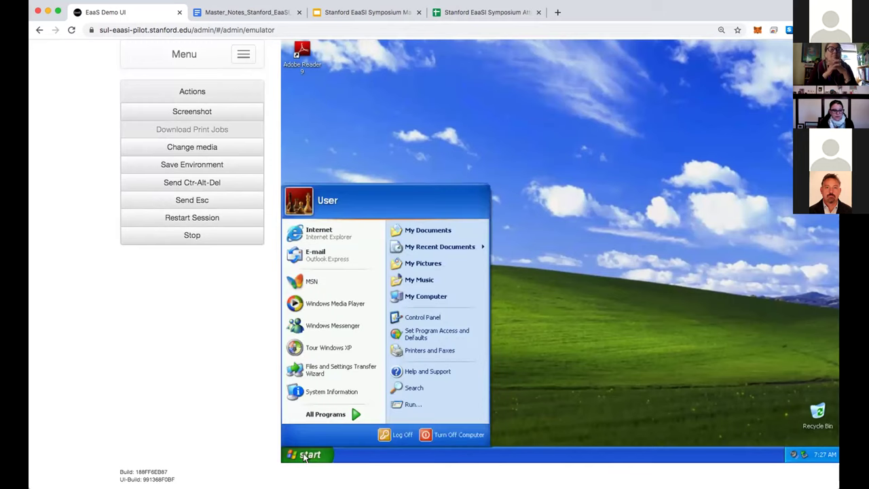
left_click(424, 297)
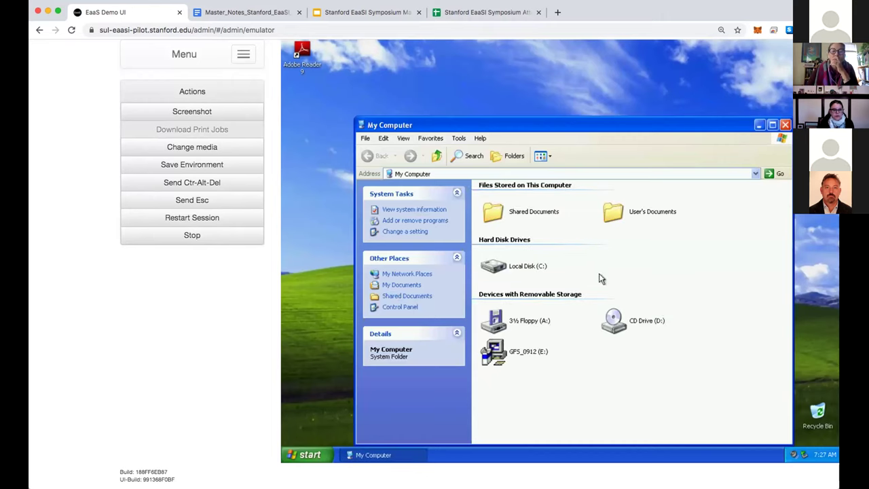
left_click(498, 361)
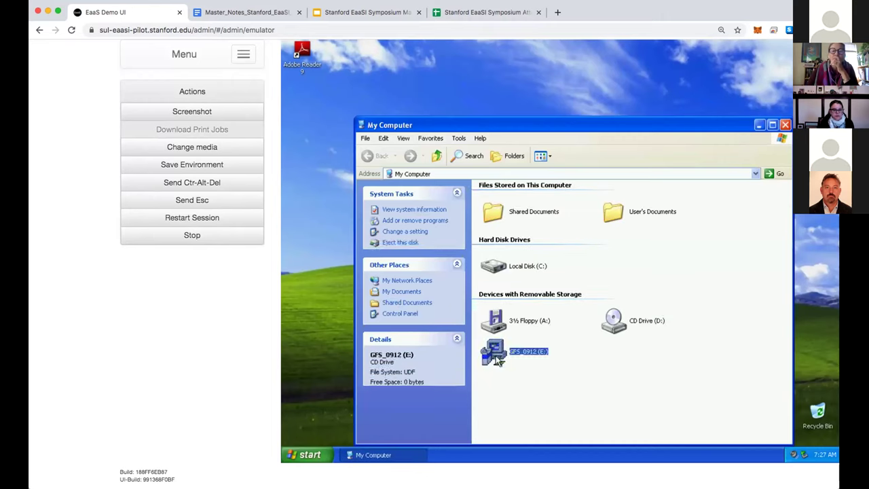
right_click(498, 361)
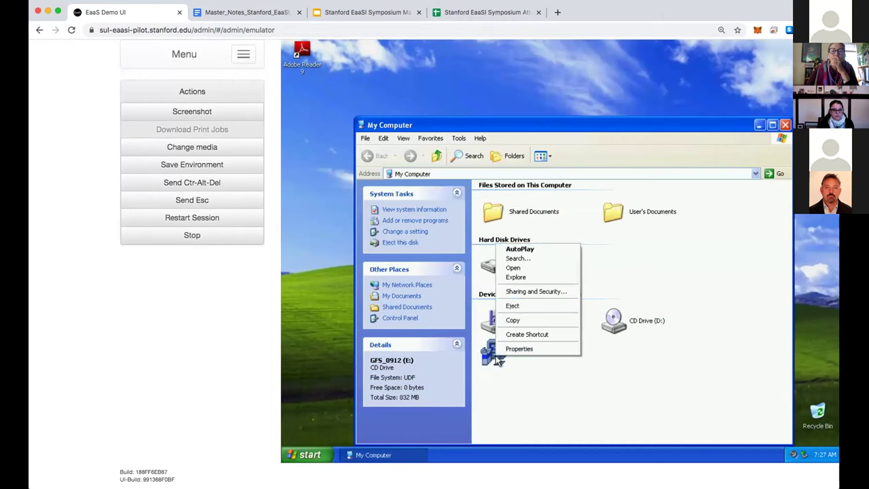
left_click(527, 277)
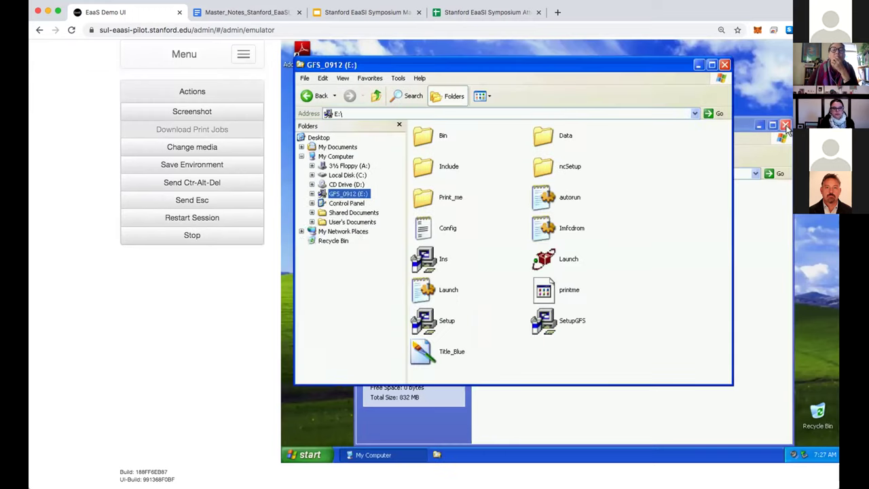
left_click(785, 126)
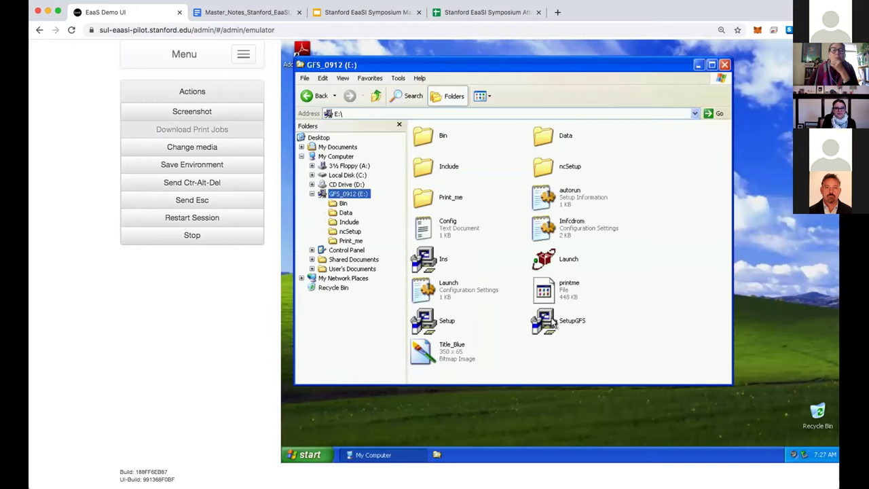
Step: Install GFS with SetupGFS as Single User License - Retrieve Data from CD in the IMF CD-ROM program group, and close the disc window
double_click(552, 324)
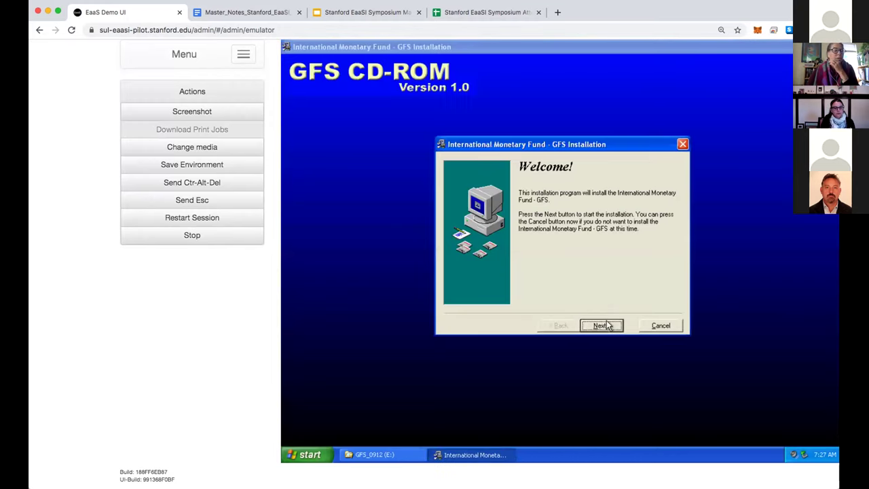
left_click(609, 324)
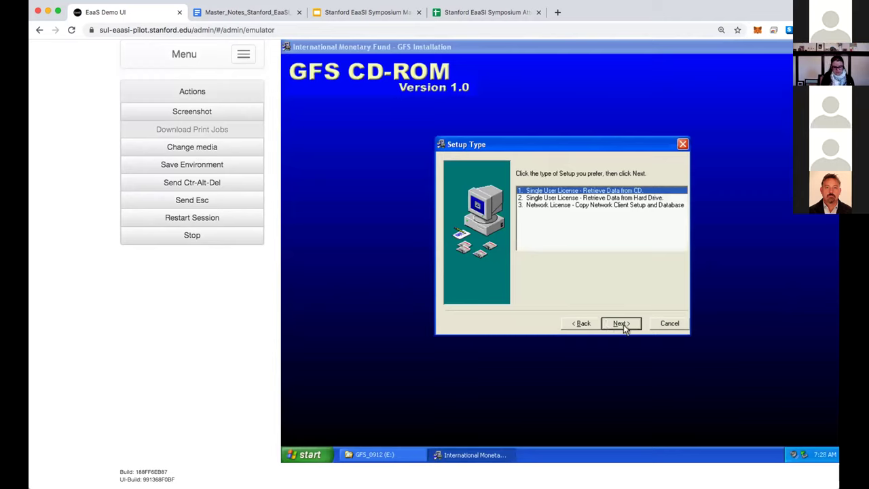
left_click(626, 324)
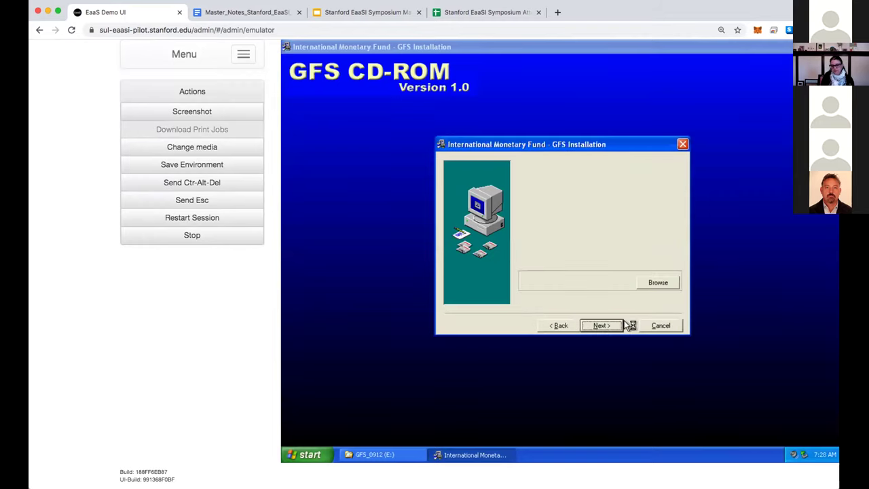
left_click(618, 326)
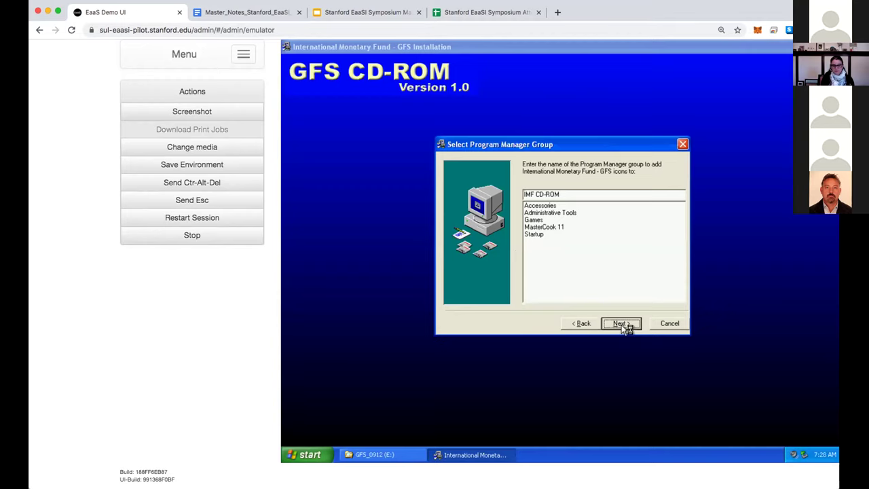
left_click(625, 326)
left_click(624, 325)
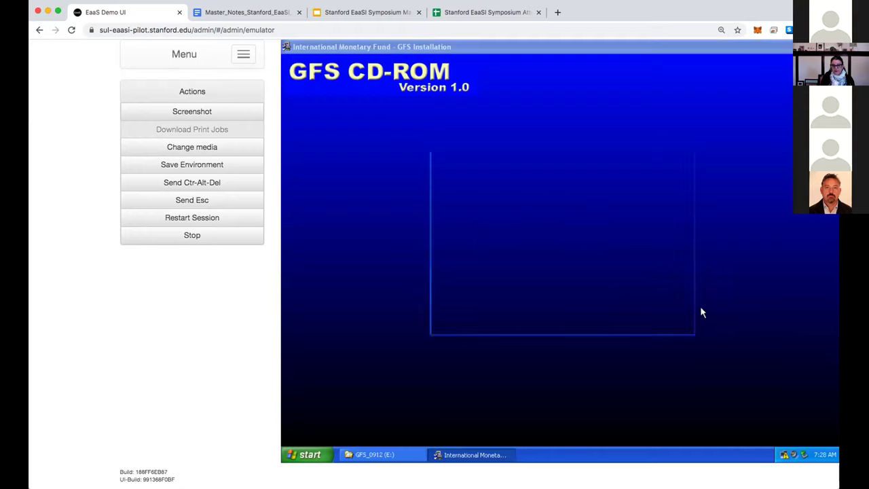
left_click(617, 325)
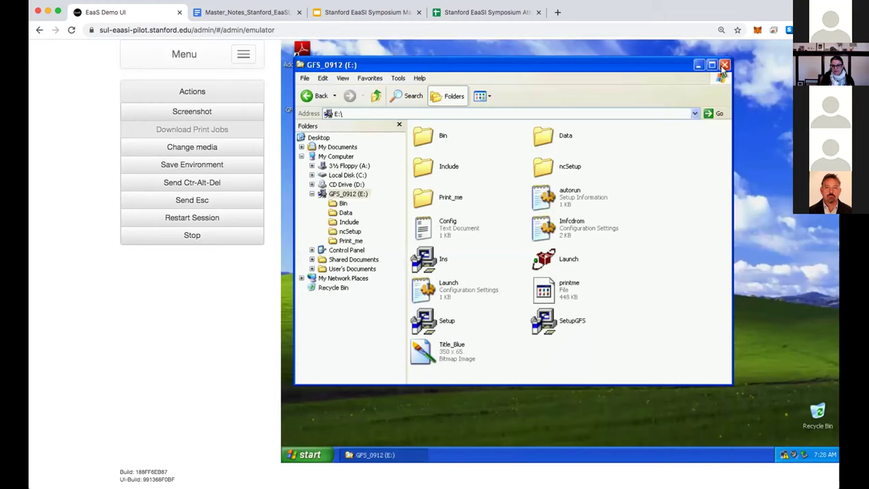
left_click(723, 65)
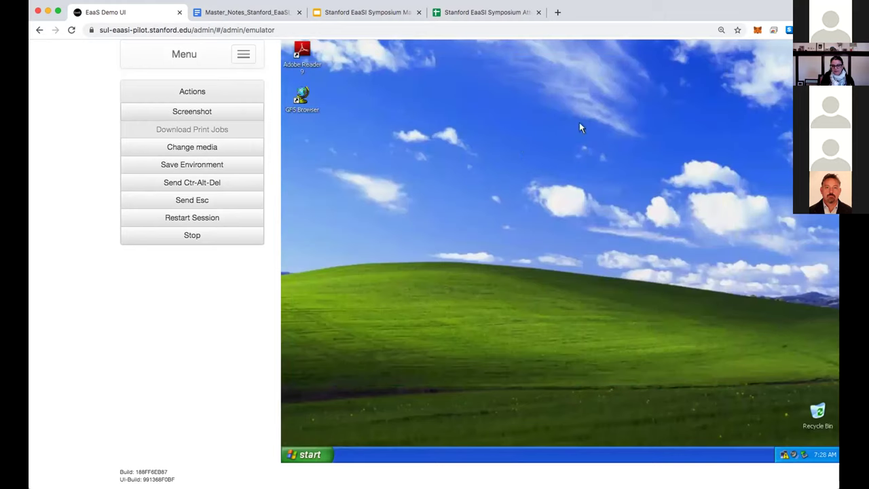
Step: Try the GFS Browser desktop shortcut and turn off the emulated Windows XP computer
double_click(301, 95)
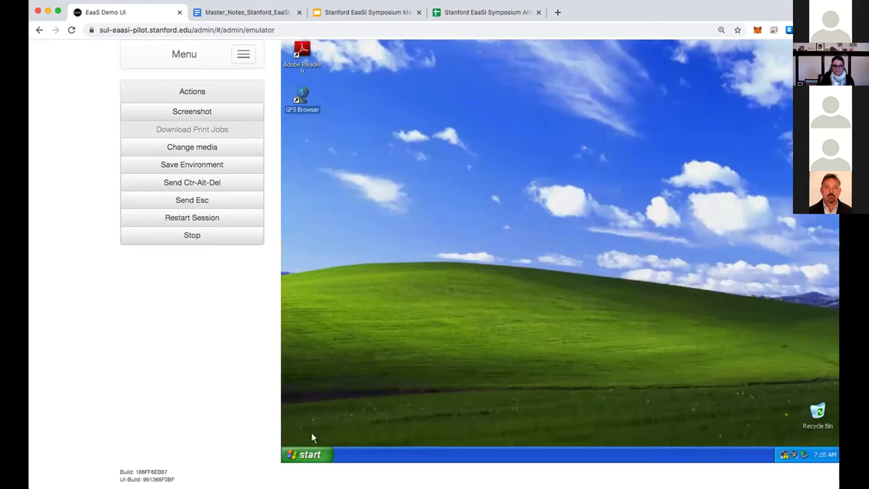
left_click(314, 453)
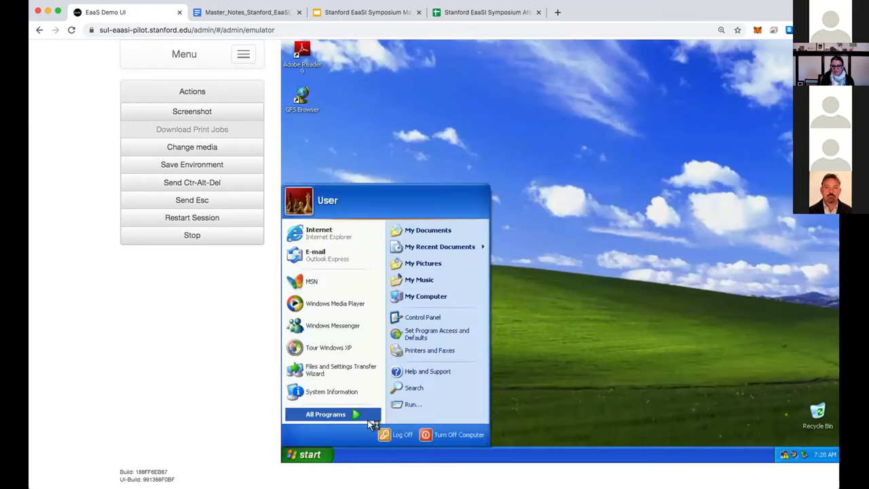
left_click(440, 436)
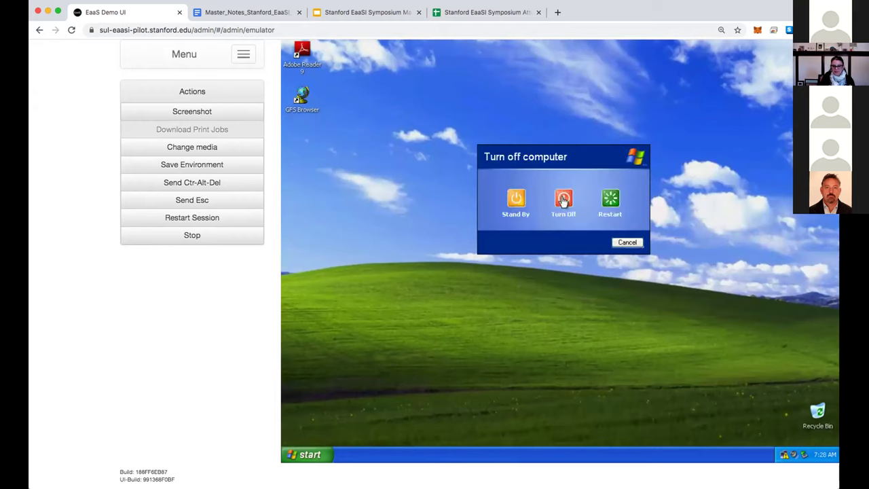
left_click(561, 202)
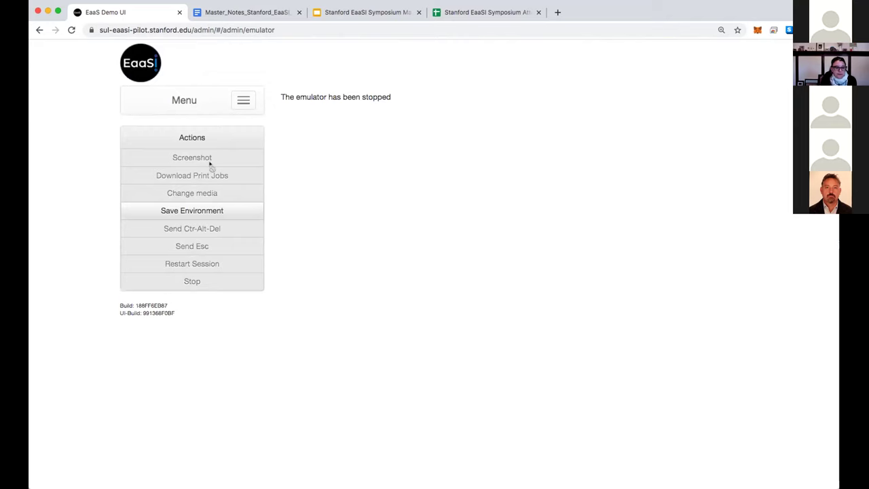
Step: Start saving the shut-down environment and name it "XP + IMF GFS test"
left_click(200, 208)
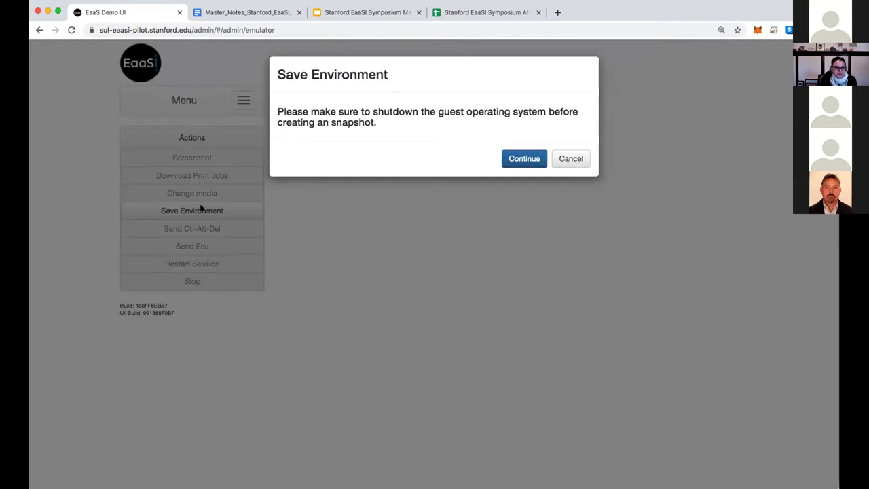
left_click(526, 160)
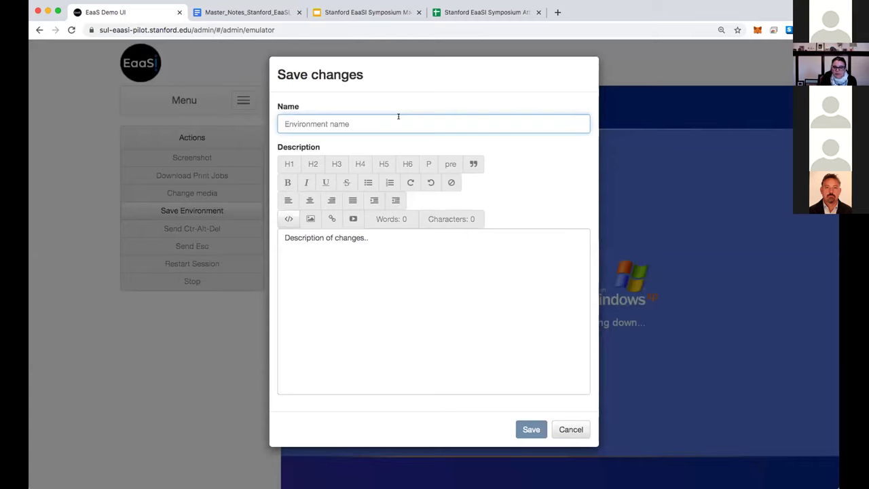
type("XP + ")
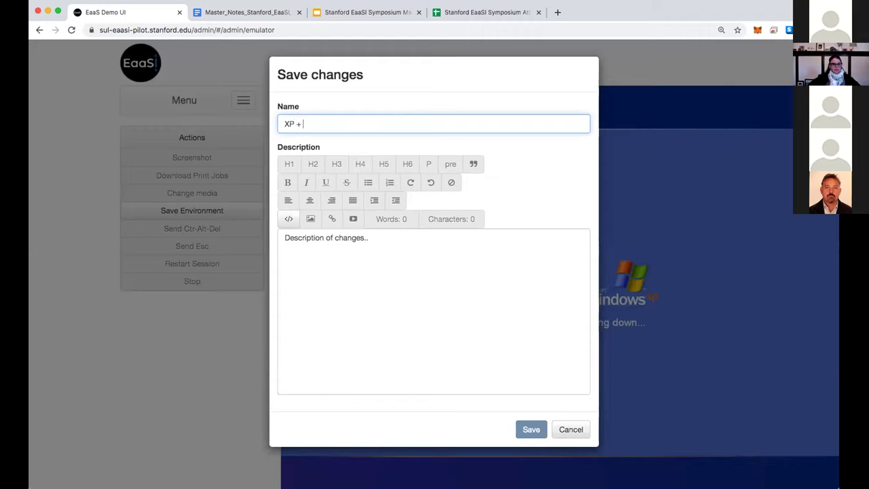
type("IMF GFS test")
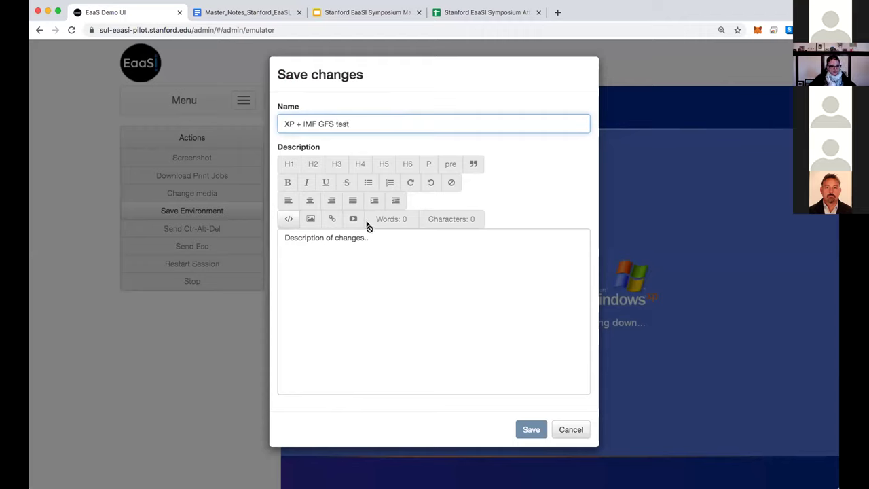
Step: Describe the environment's changes as "Adobe Acrobat 9.3 + IMF GFS Browser" and cancel the save
left_click(358, 235)
type("Admi")
key("BackSpace")
key("BackSpace")
type("d")
key("BackSpace")
type("obe ")
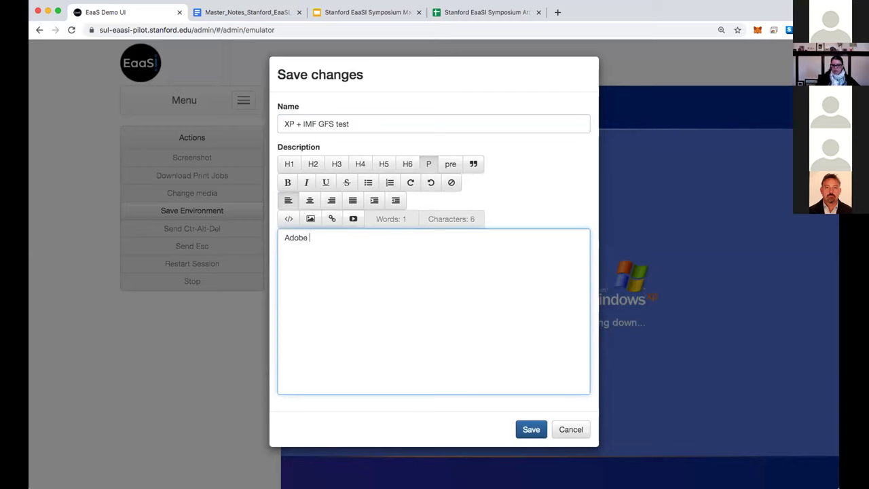
type("Acrobat")
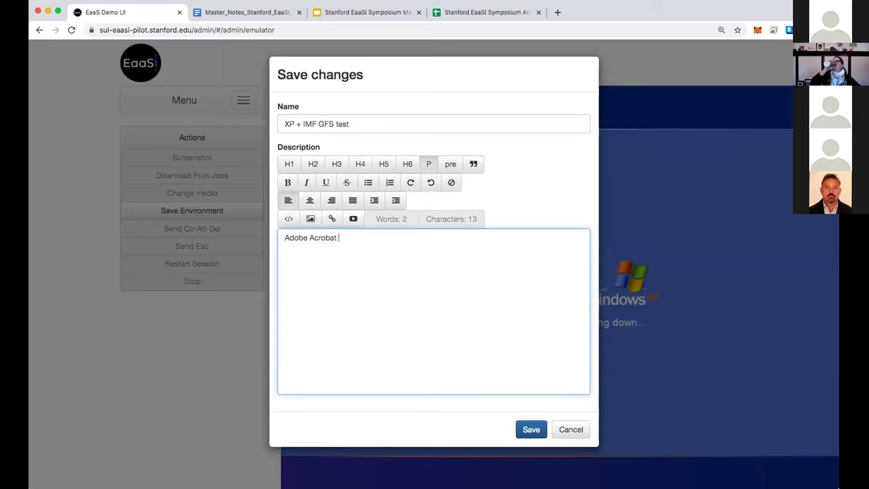
type(" 9.3")
type("+ n")
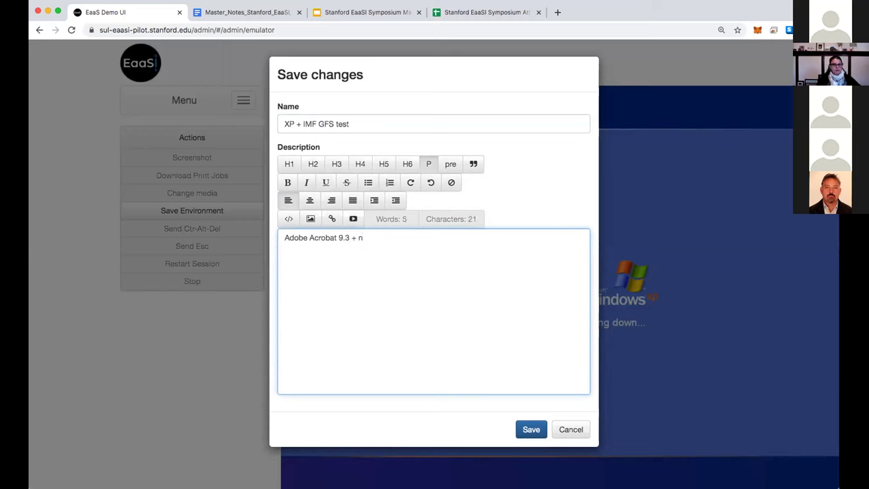
type("IM")
type("F GFS")
type(" Br")
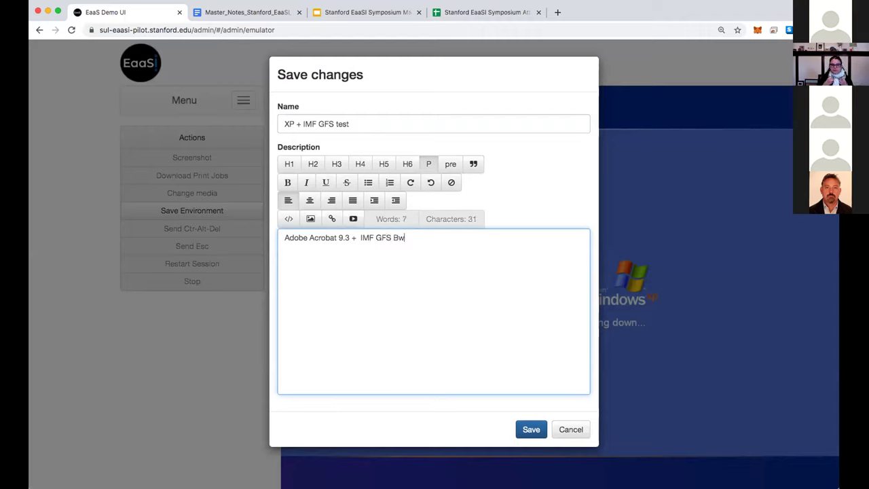
type("w")
key("BackSpace")
type("owser")
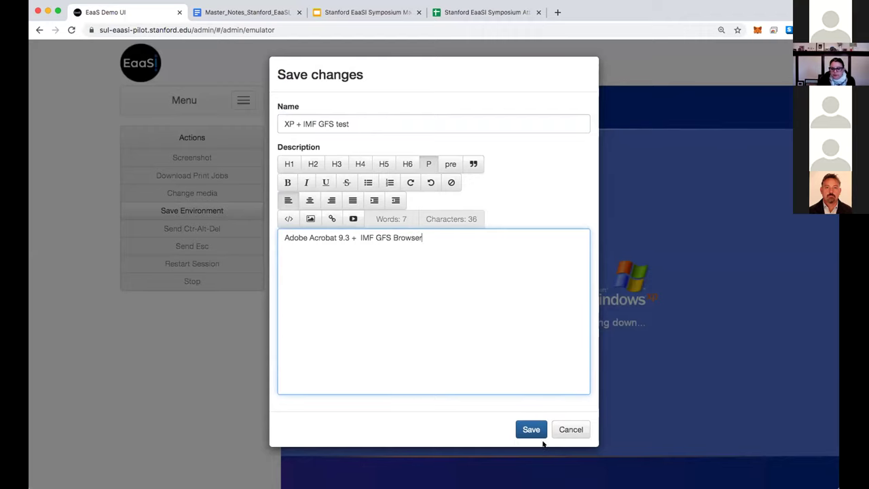
left_click(569, 429)
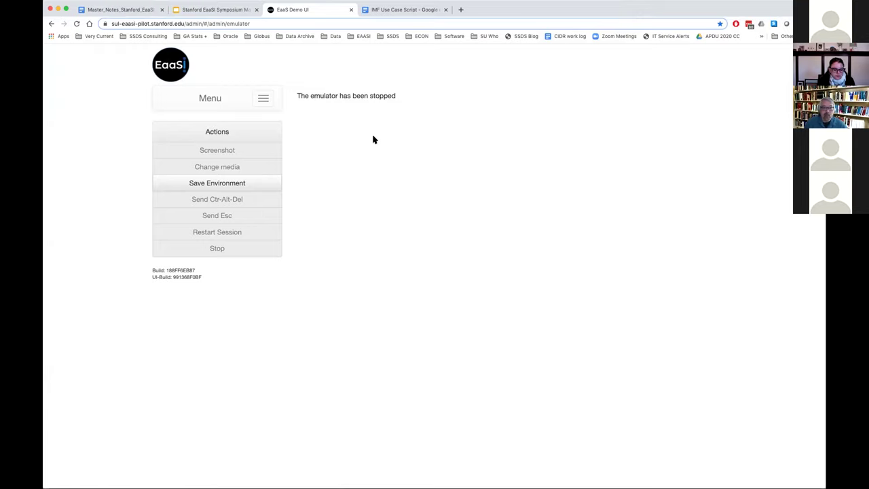
Step: Run the IMF GFS 2012 data shortcuts object environment and dismiss GFS Browser's "What's new?" notice
left_click(256, 98)
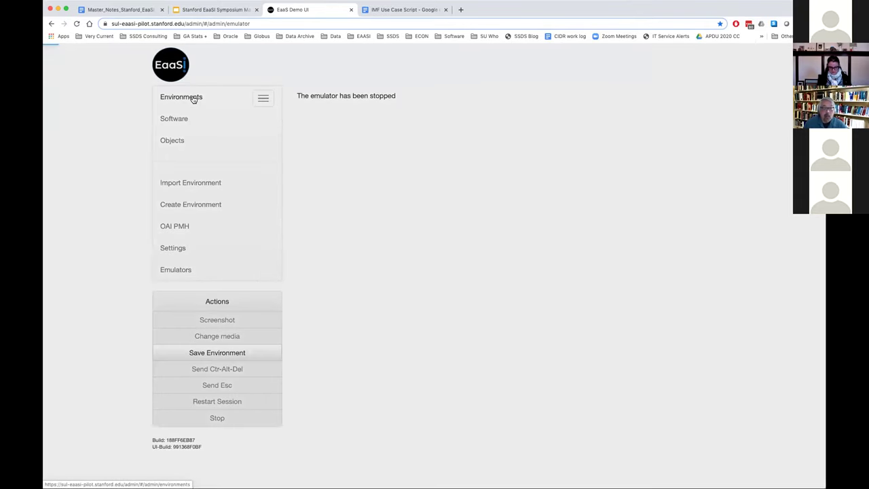
left_click(196, 98)
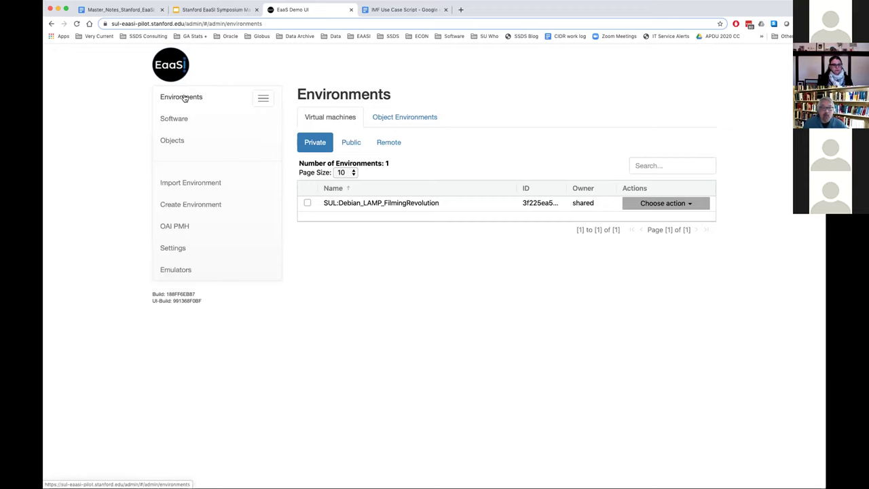
left_click(405, 117)
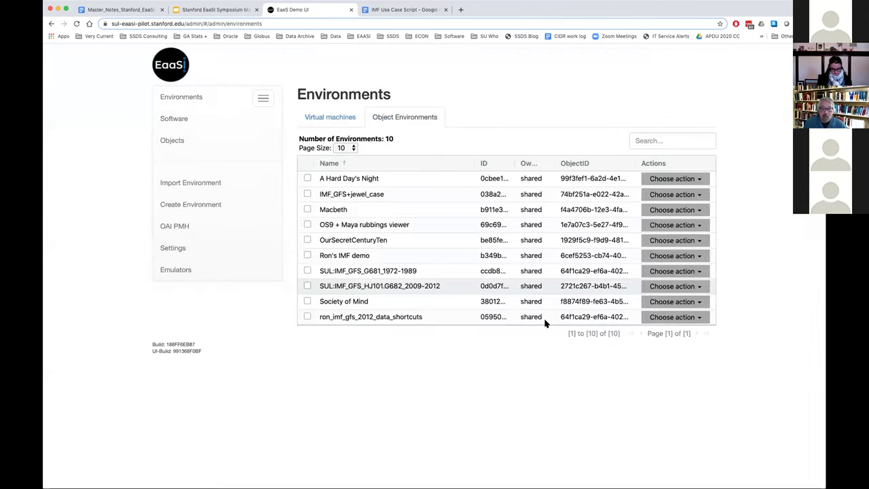
left_click(660, 317)
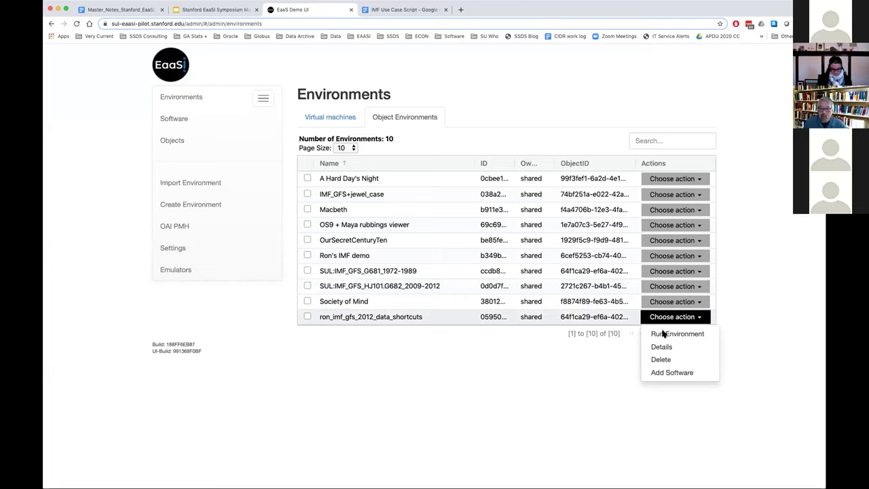
left_click(663, 335)
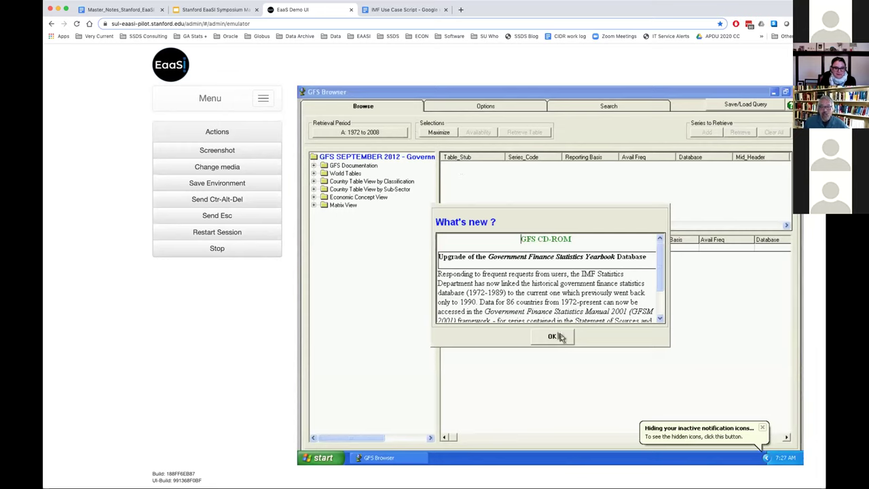
left_click(557, 337)
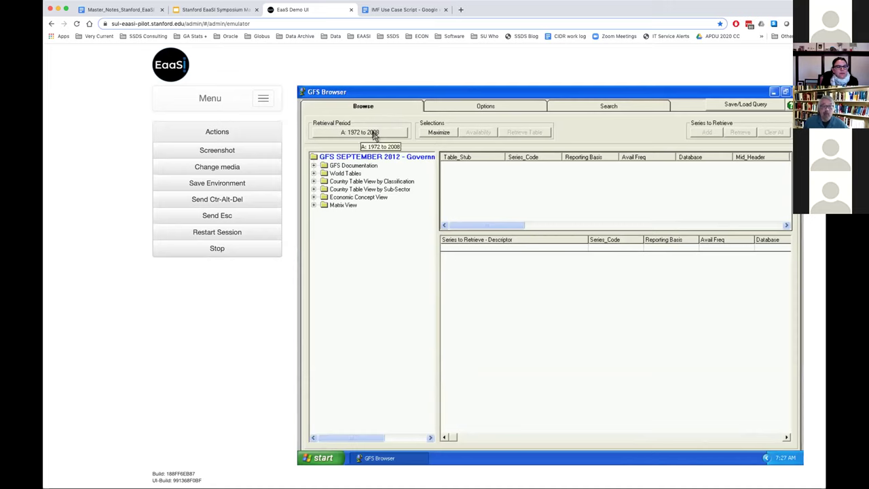
Step: Set the retrieval period to start in 1990 and end in 2011
left_click(372, 135)
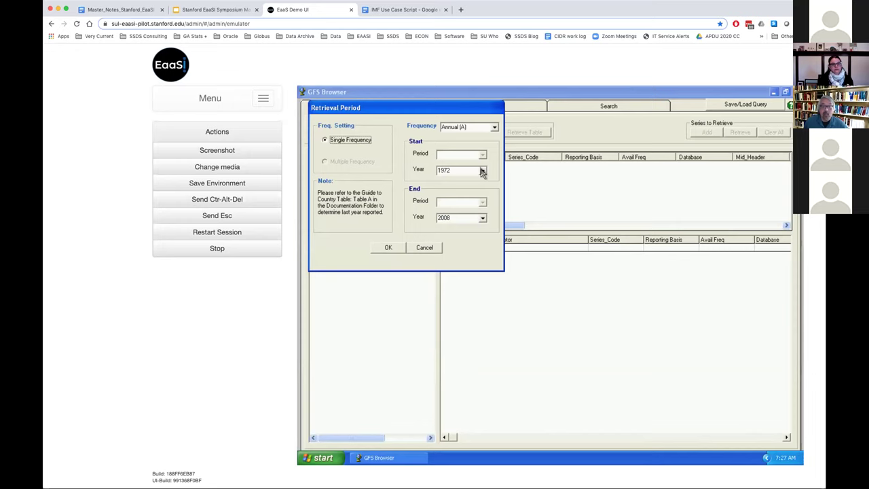
left_click(482, 172)
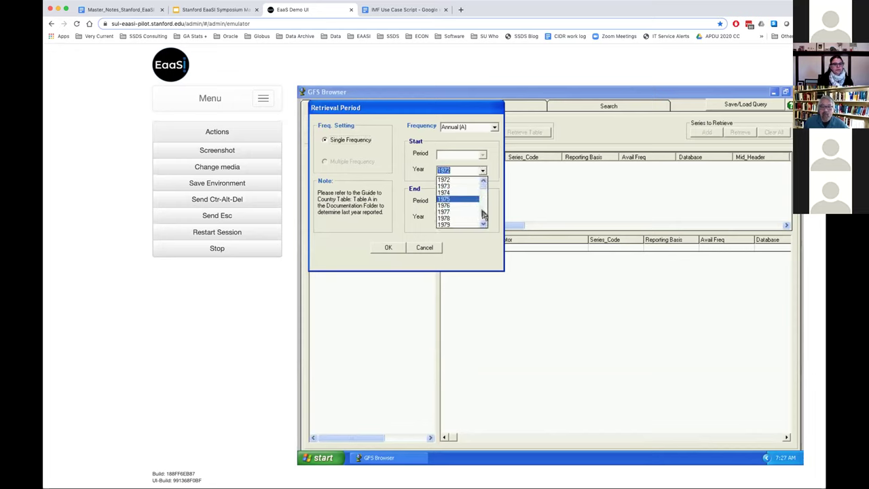
scroll(483, 214, "down", 7)
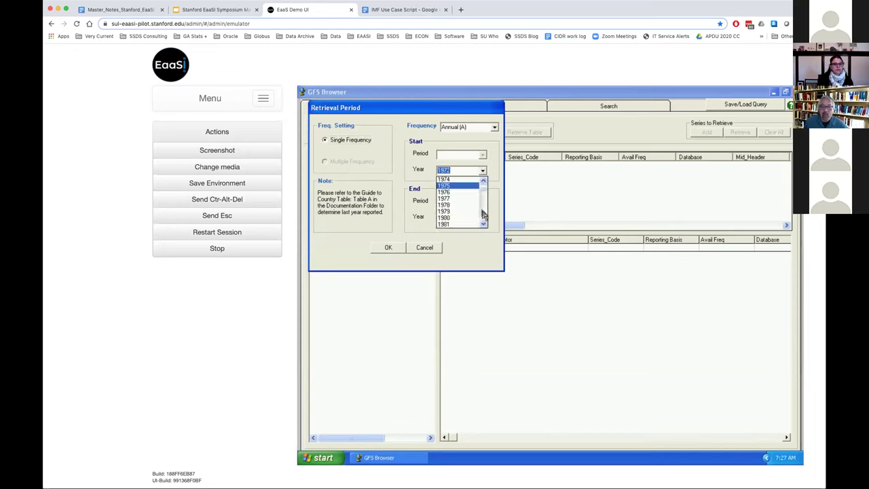
left_click(483, 182)
left_click(483, 181)
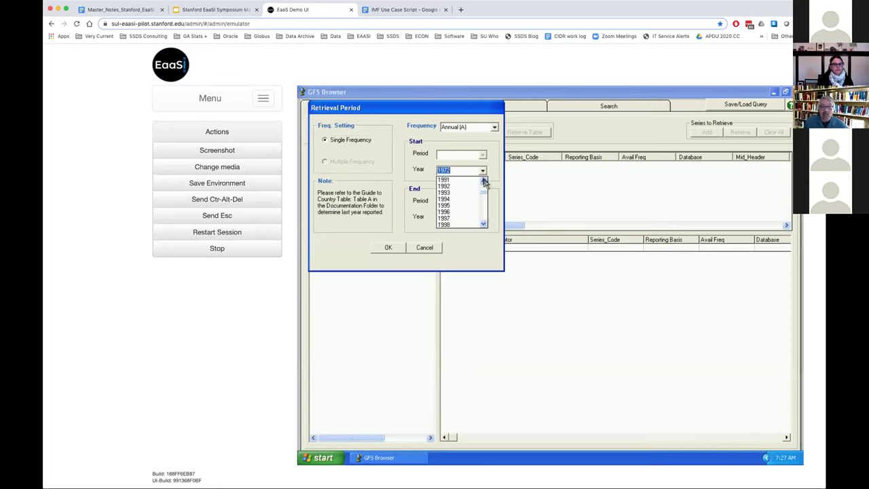
left_click(483, 181)
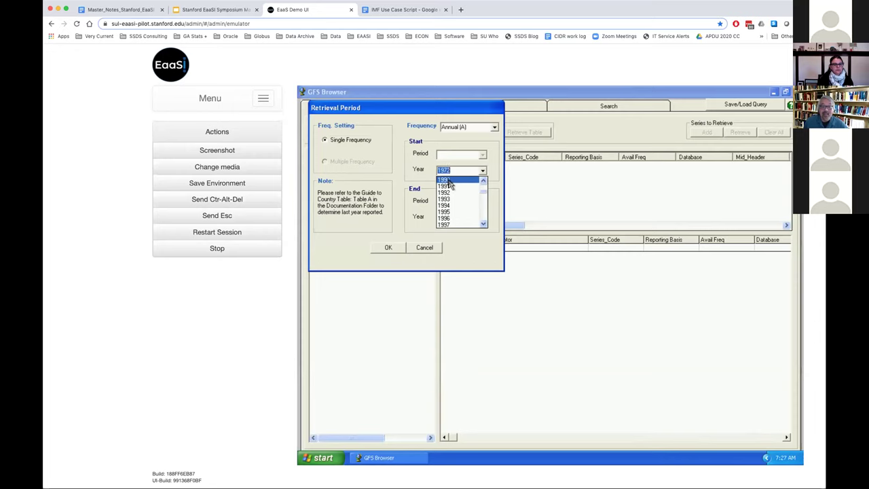
left_click(447, 181)
left_click(484, 219)
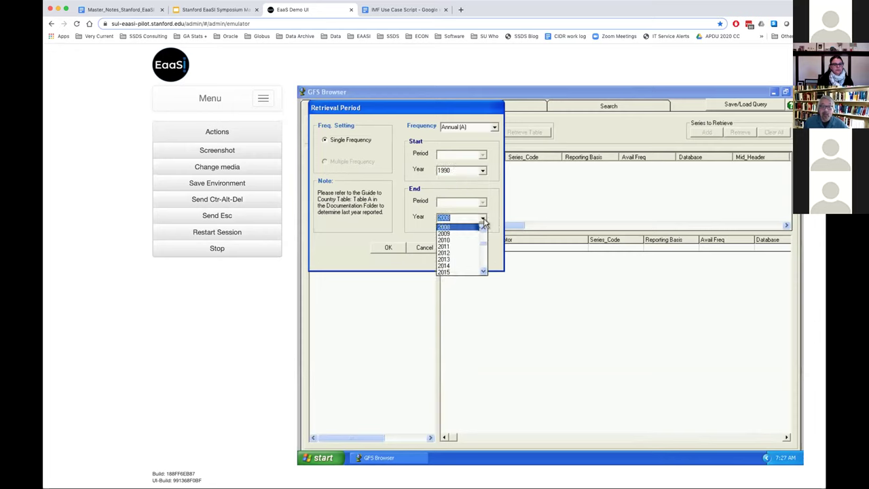
left_click(456, 247)
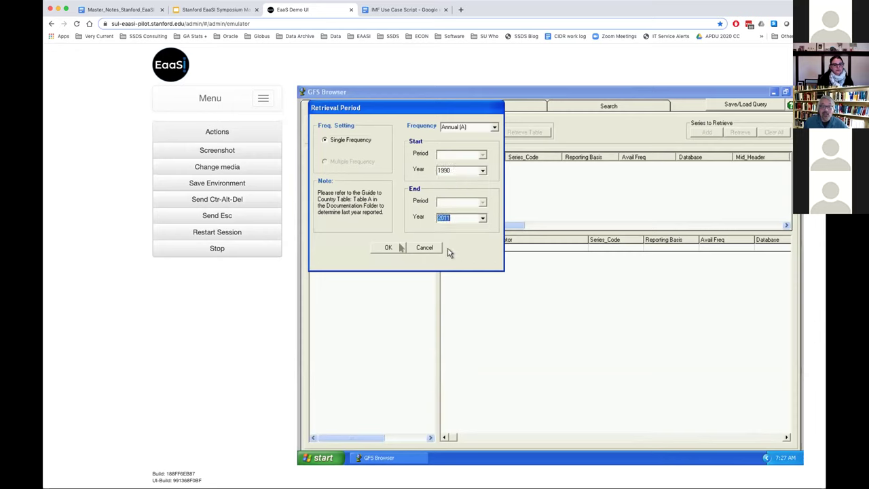
left_click(385, 248)
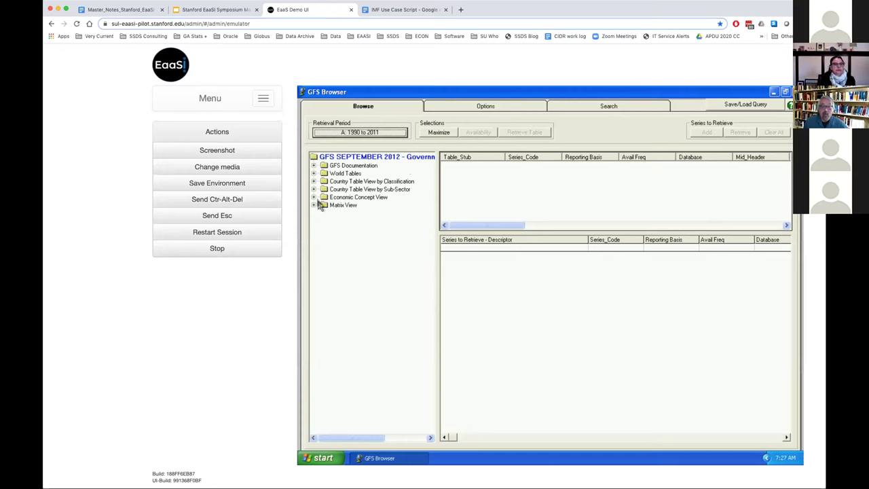
Step: View the Overview document in the GFS Documentation folder and close it
left_click(313, 166)
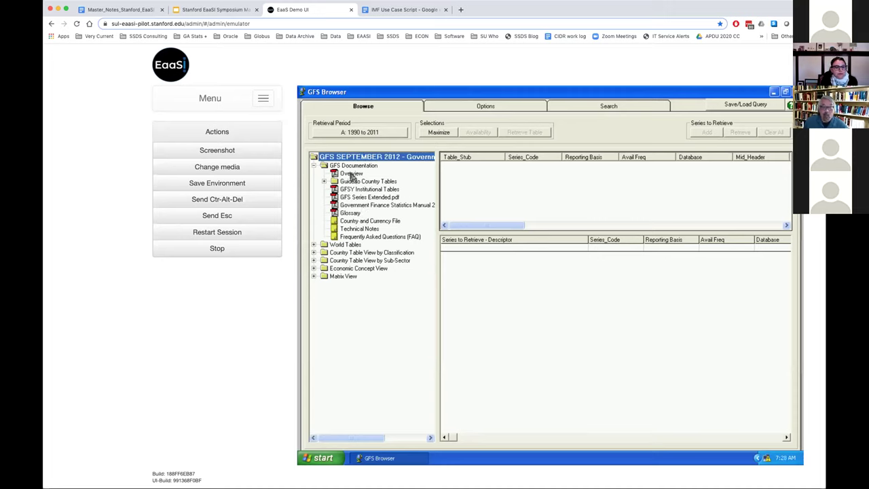
left_click(351, 176)
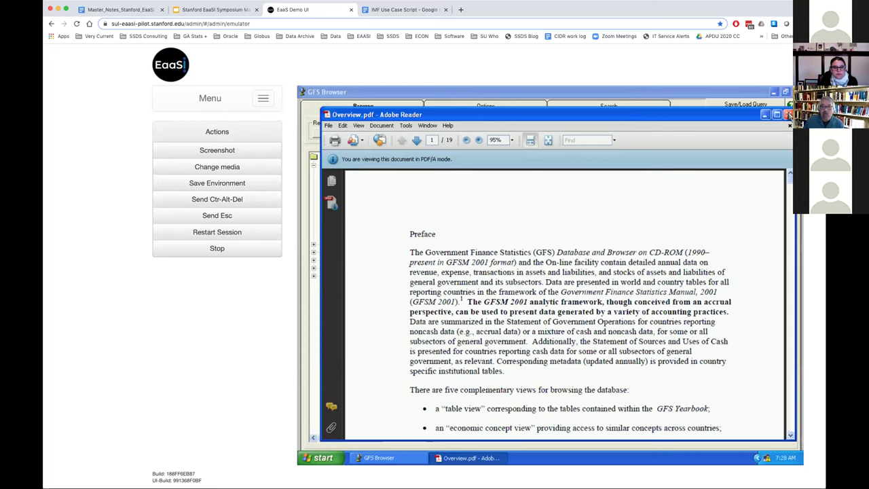
left_click(788, 114)
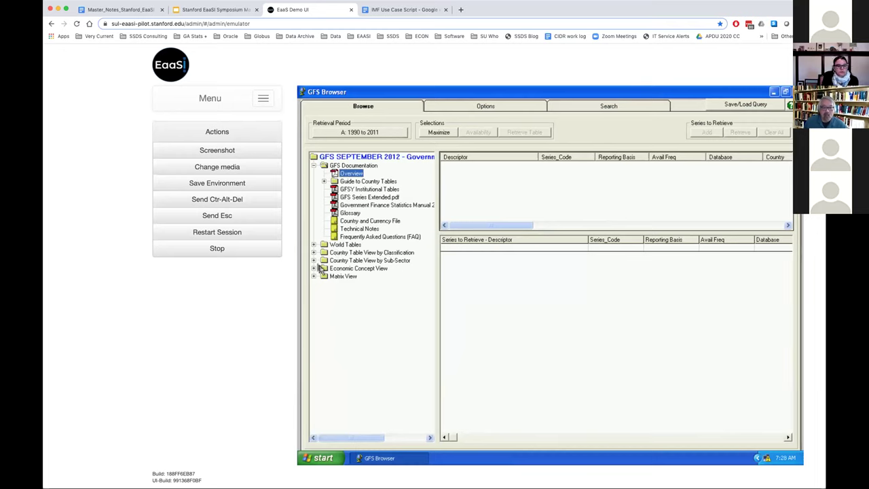
Step: Set country constraints for Canada and the United States
left_click(481, 108)
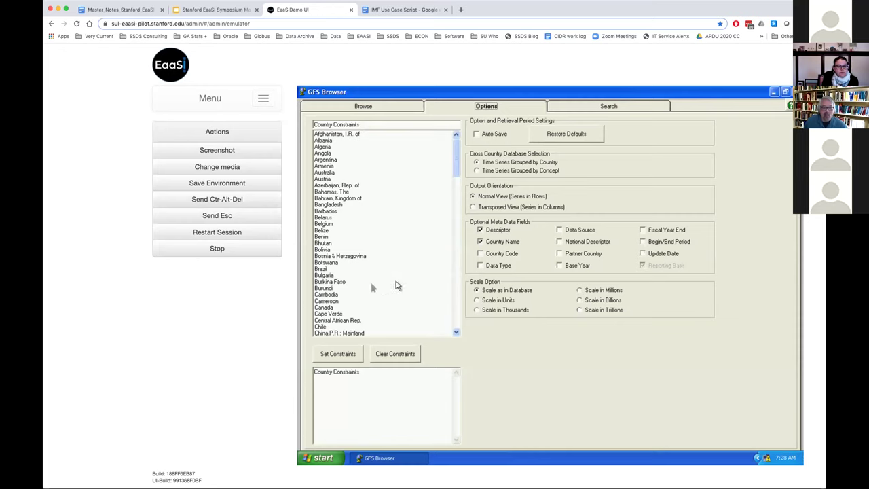
left_click(331, 309)
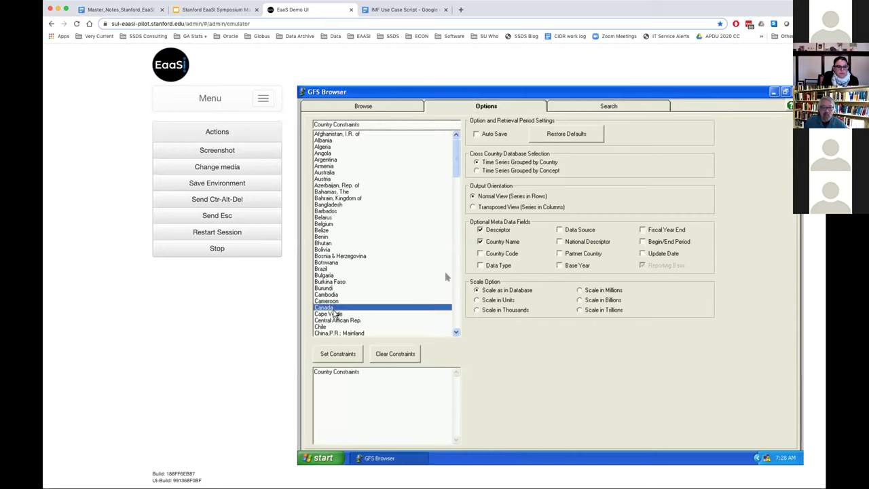
left_click_drag(453, 167, 459, 274)
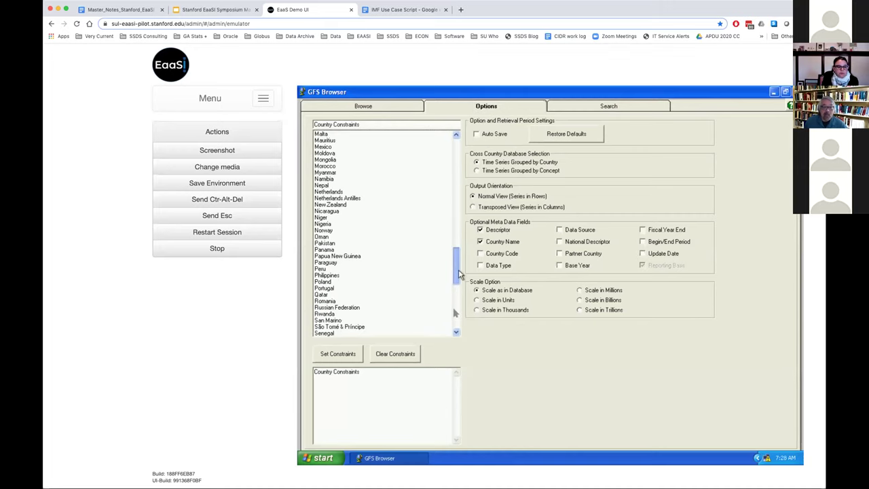
scroll(383, 285, "down", 10)
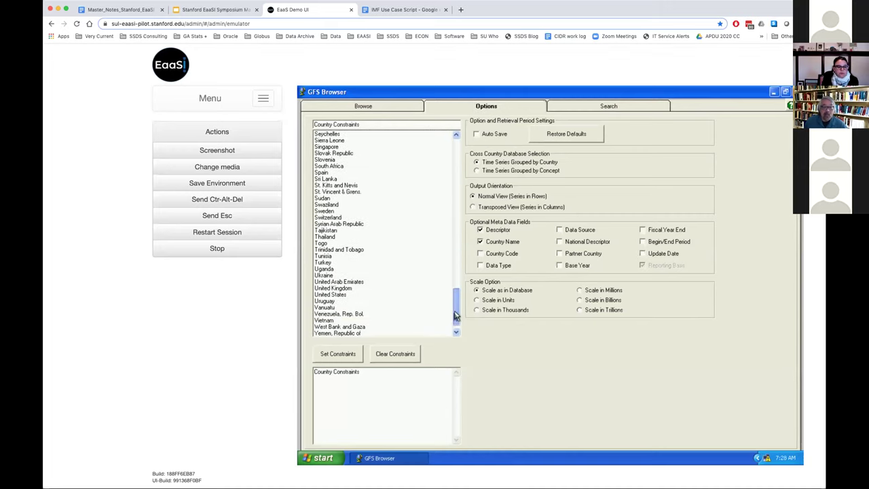
left_click(333, 296)
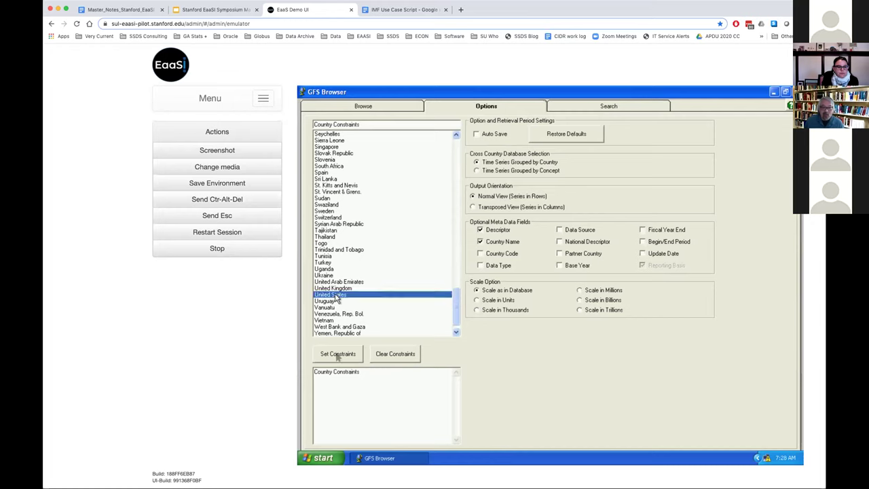
left_click(337, 354)
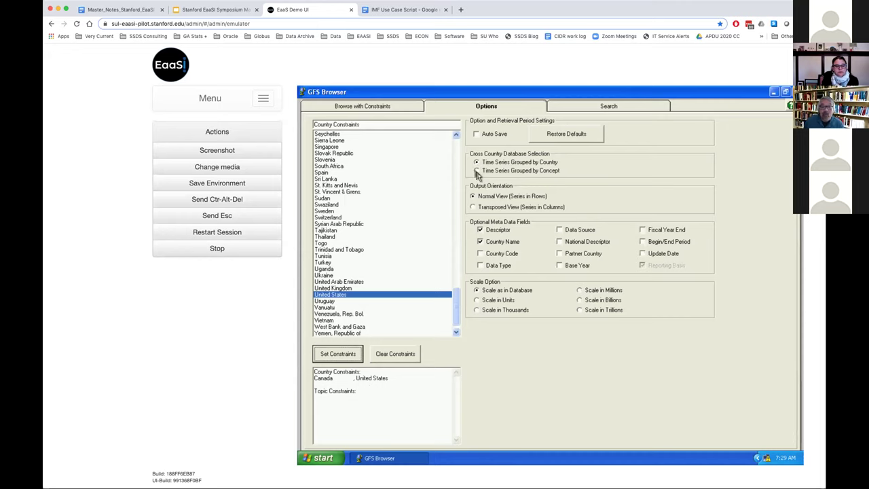
Step: Group time series by concept, use the transposed output view with series in columns, and include the Data Source metadata field
left_click(477, 171)
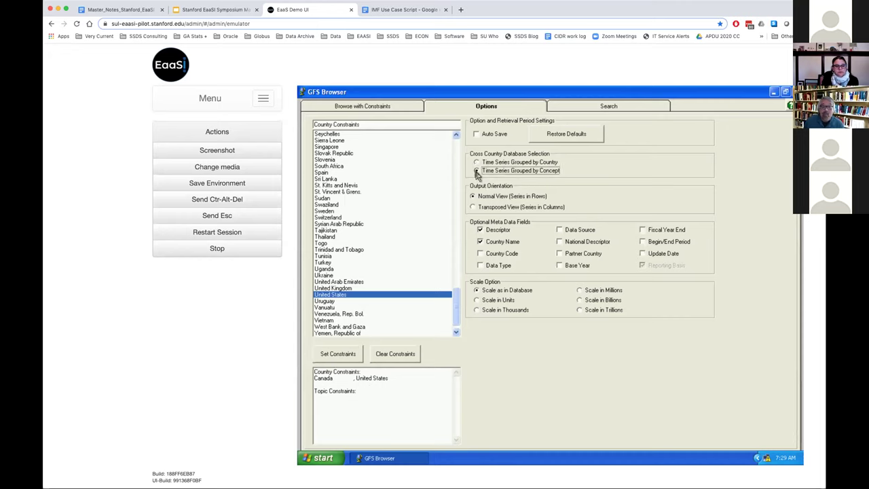
left_click(473, 207)
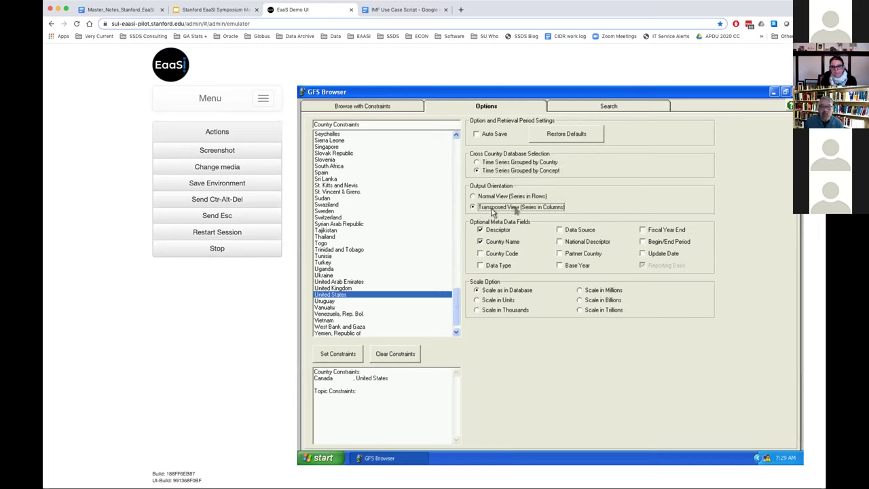
left_click(561, 231)
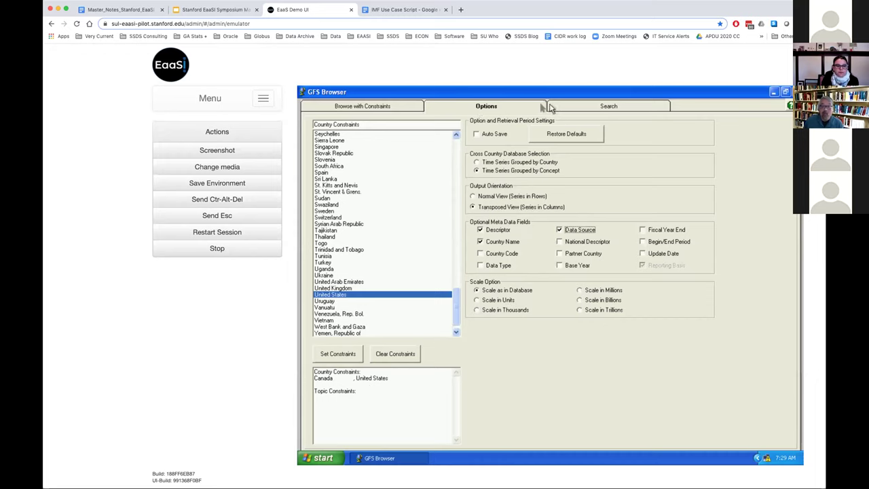
Step: Browse the constrained data to the Revenue table for Budgetary Central Government in the Economic Concept View
left_click(384, 108)
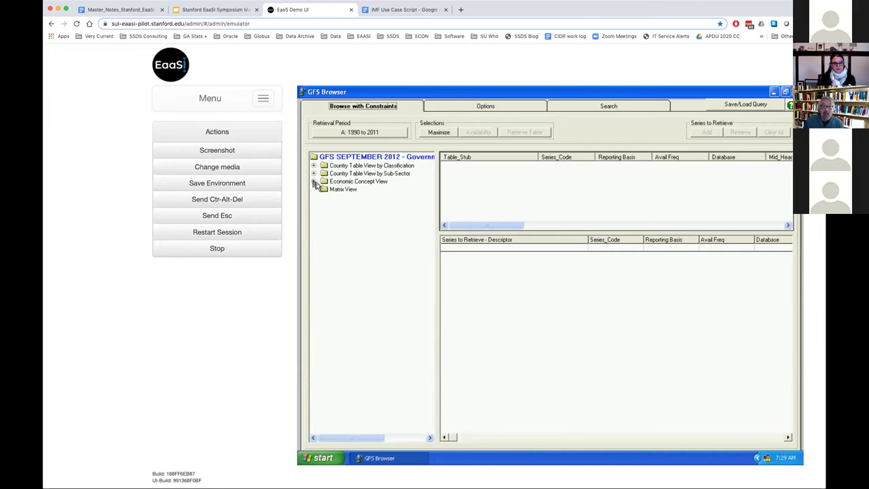
left_click(315, 182)
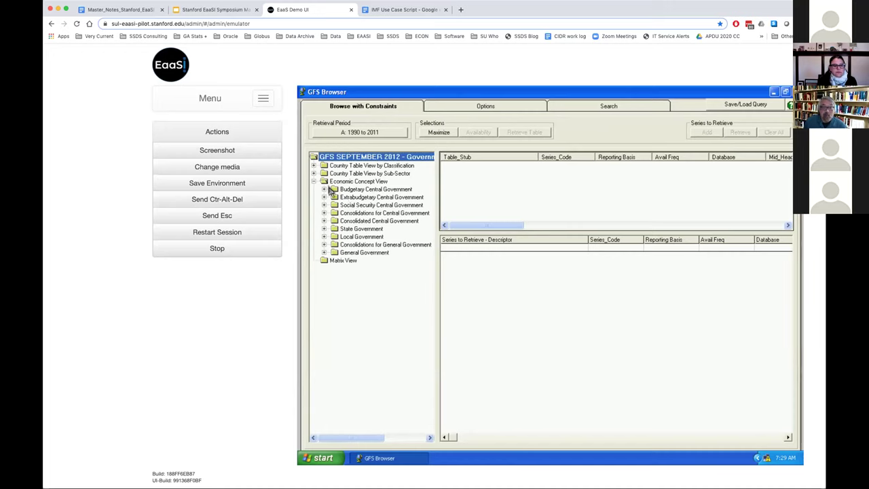
left_click(324, 190)
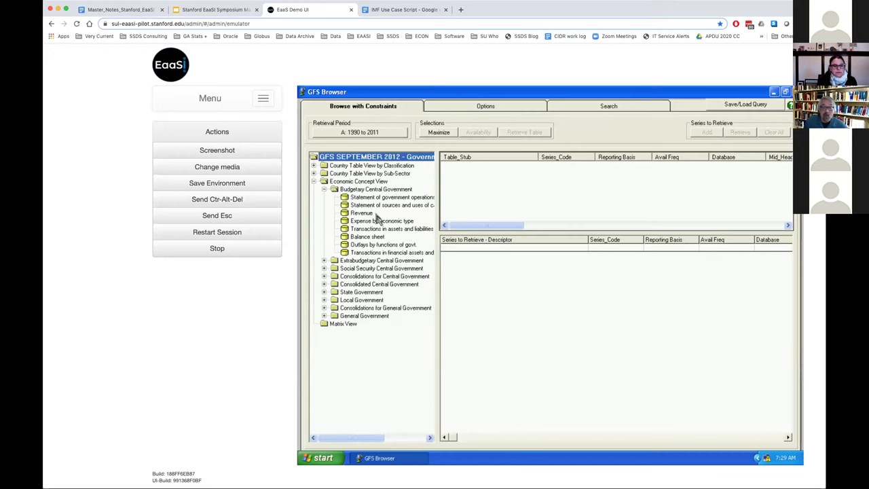
left_click(361, 213)
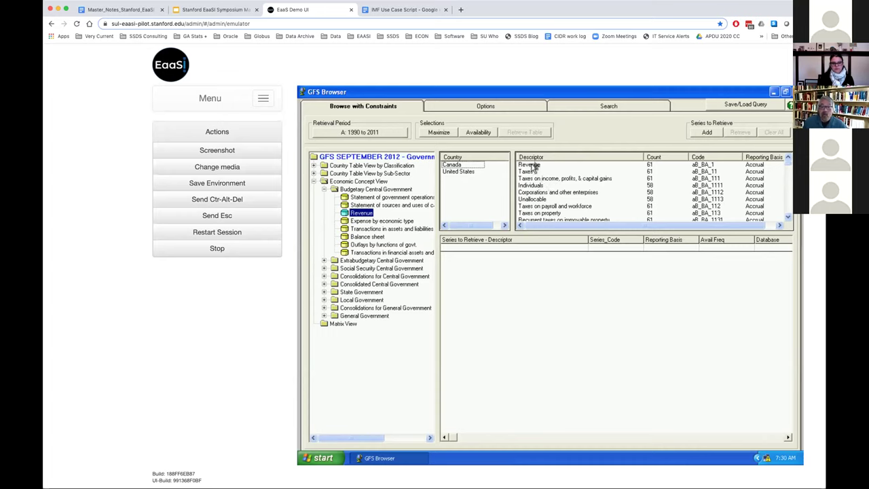
Step: Check the availability of Revenue, Taxes, Individuals, and Corporations and other enterprises for both countries, then dismiss the availability table
left_click(531, 166)
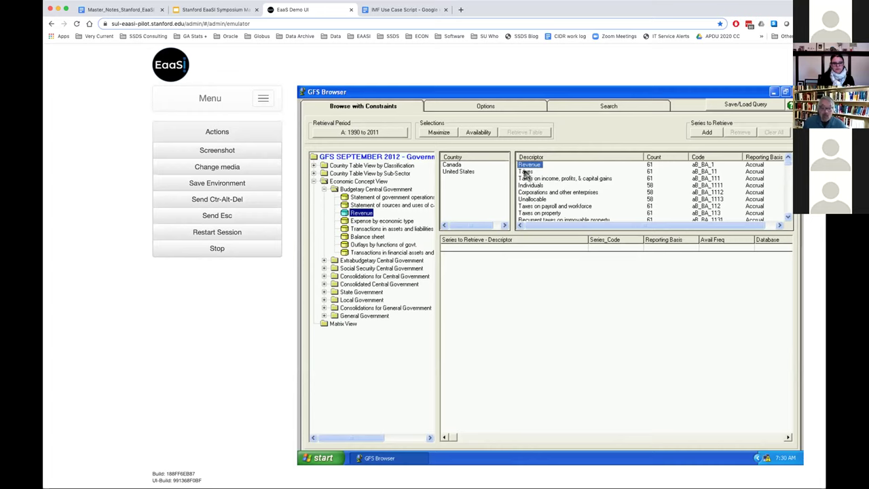
left_click(527, 172, "ctrl")
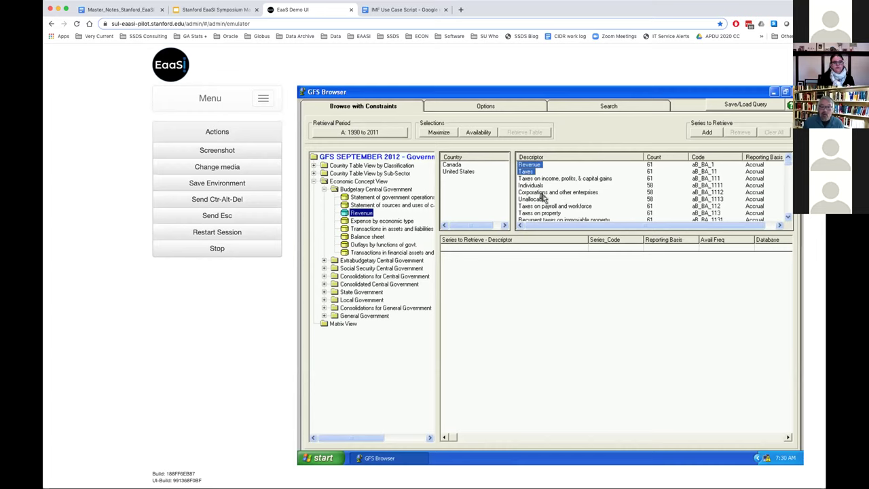
left_click(542, 193, "ctrl")
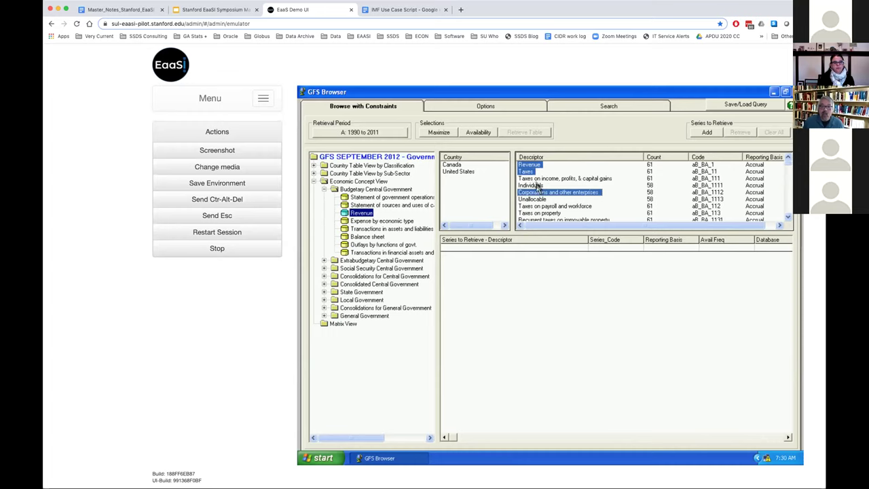
left_click(536, 185, "ctrl")
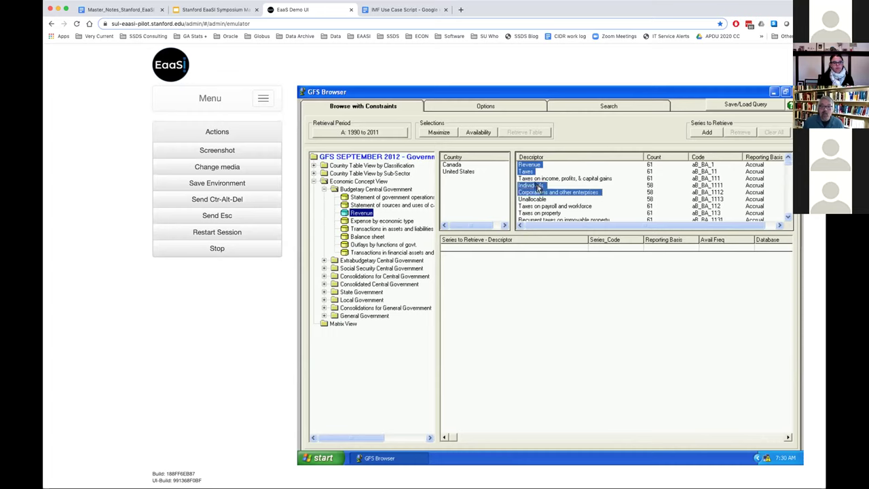
left_click(478, 133)
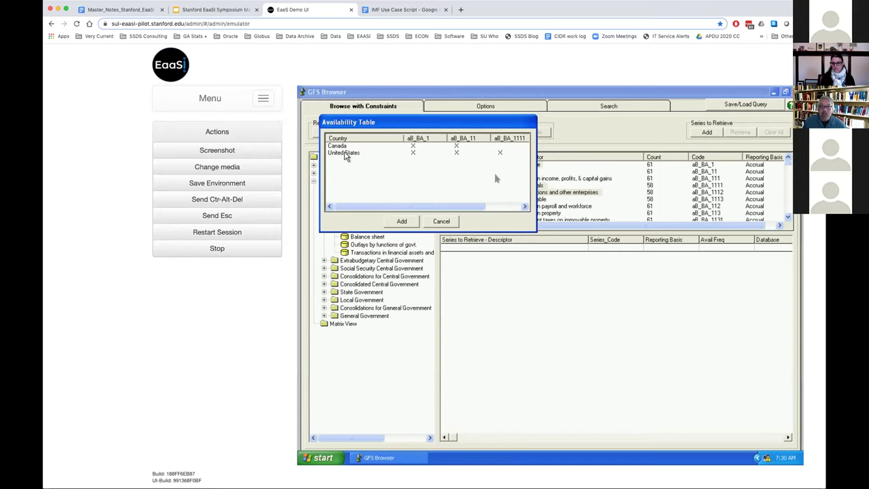
left_click_drag(438, 208, 492, 213)
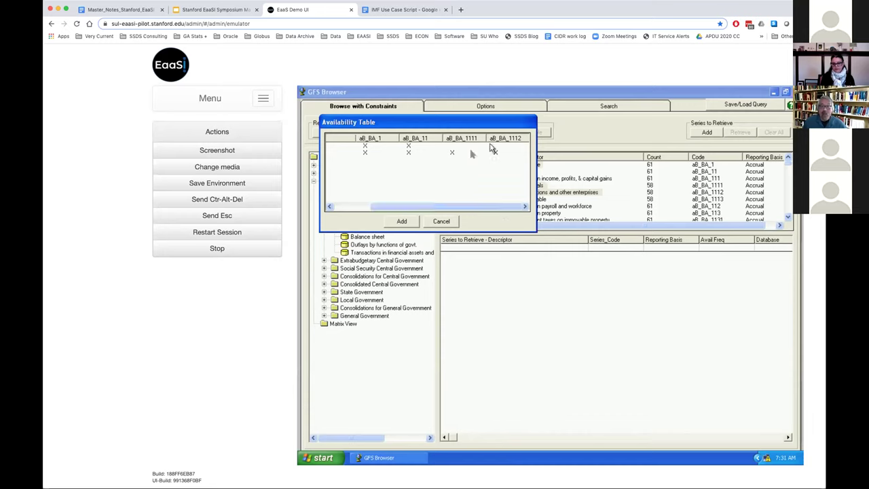
left_click(439, 221)
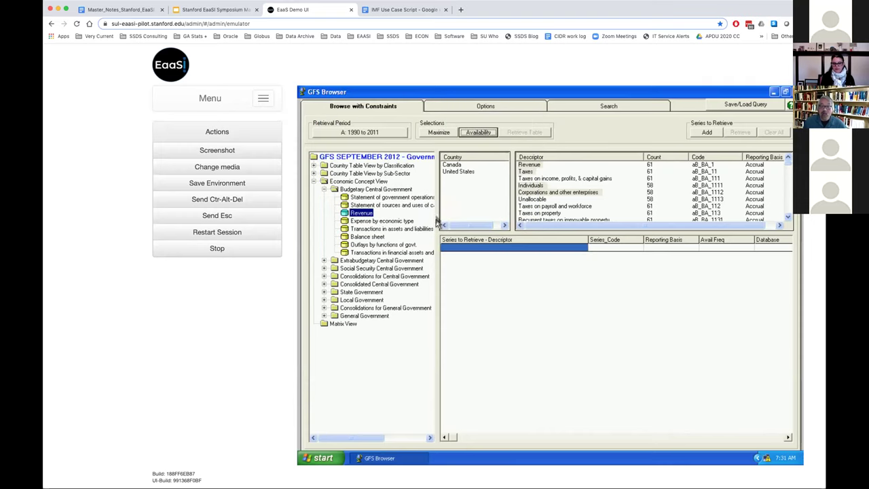
Step: Add the Revenue and Taxes series for Canada and the United States to the series to retrieve, and retrieve their data
left_click(532, 191)
left_click(531, 186)
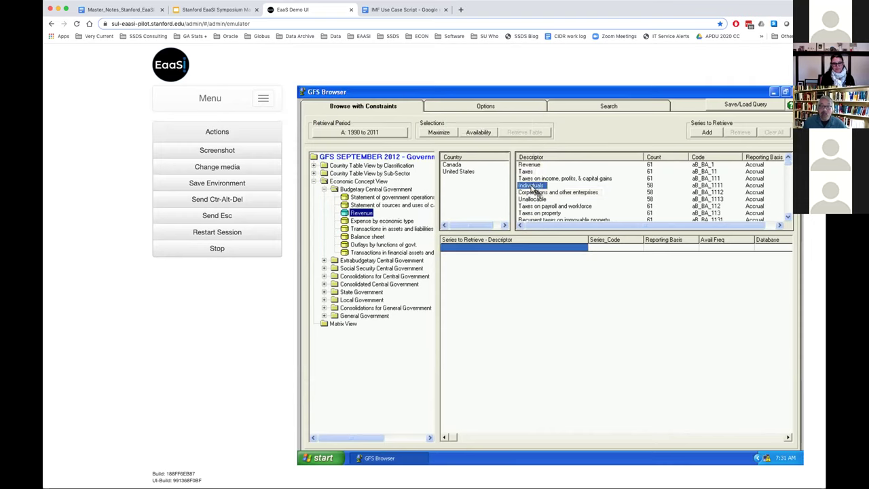
left_click(529, 165)
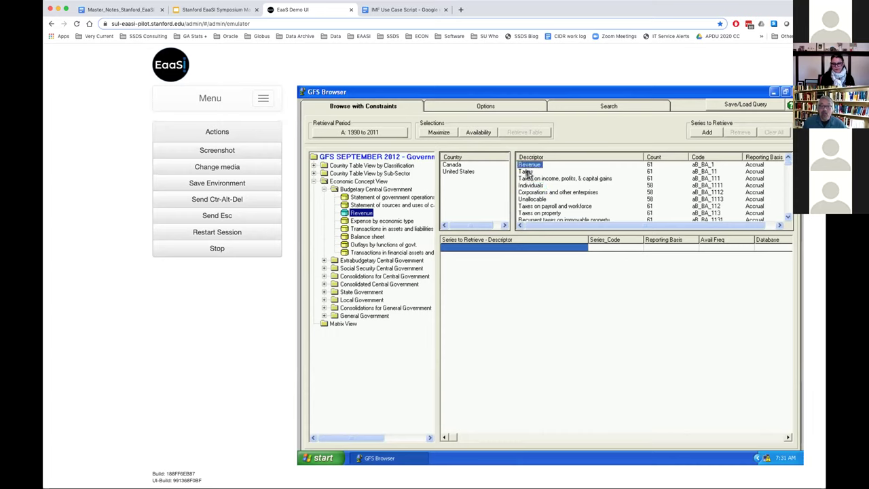
left_click(527, 172, "ctrl")
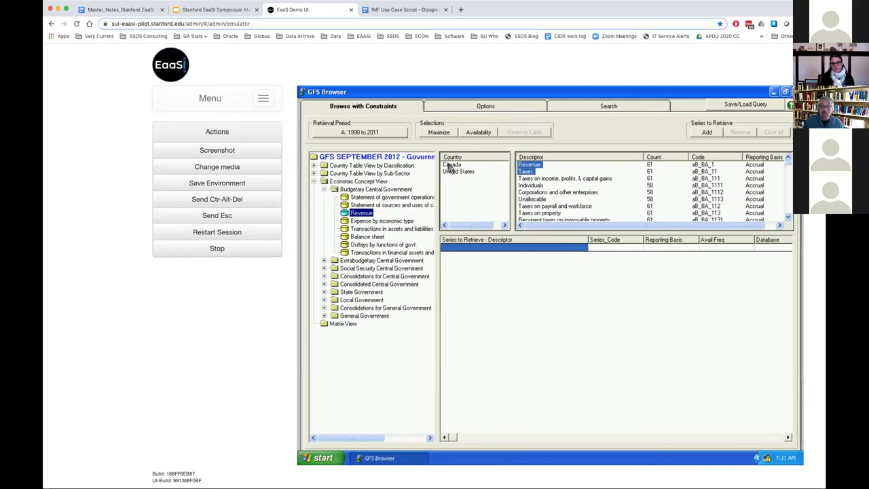
left_click(450, 165)
left_click(459, 172, "ctrl")
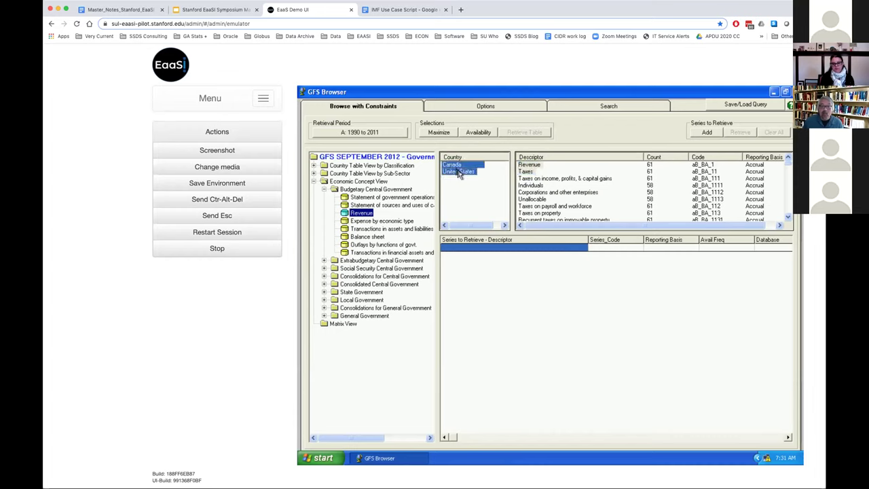
left_click(706, 133)
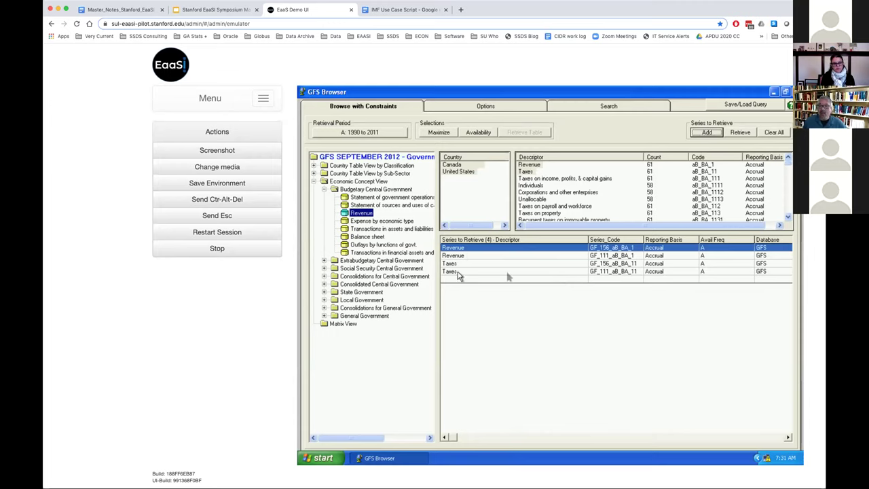
left_click(740, 132)
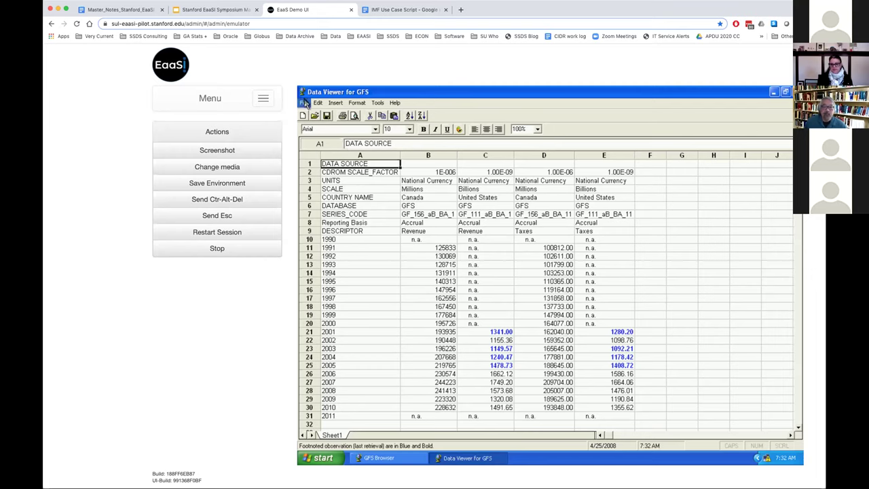
Step: Save the retrieved data table in My Documents as an Excel 97 (*.xls) file named test
left_click(304, 102)
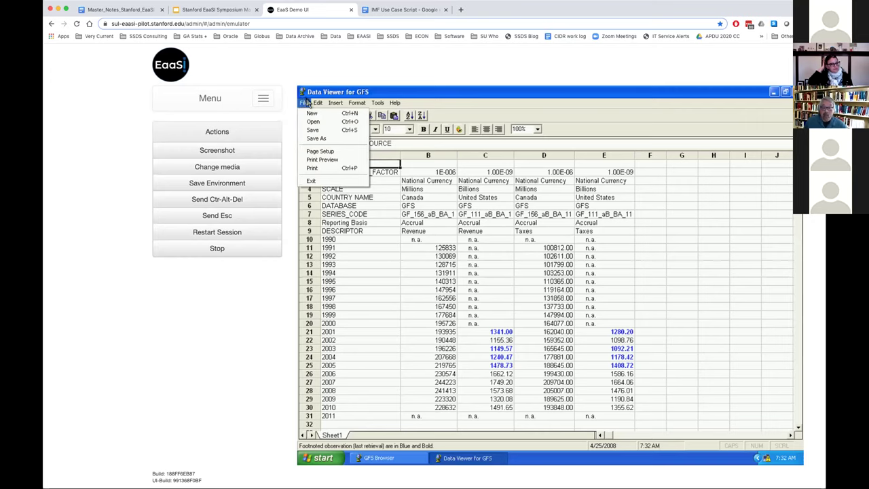
left_click(323, 139)
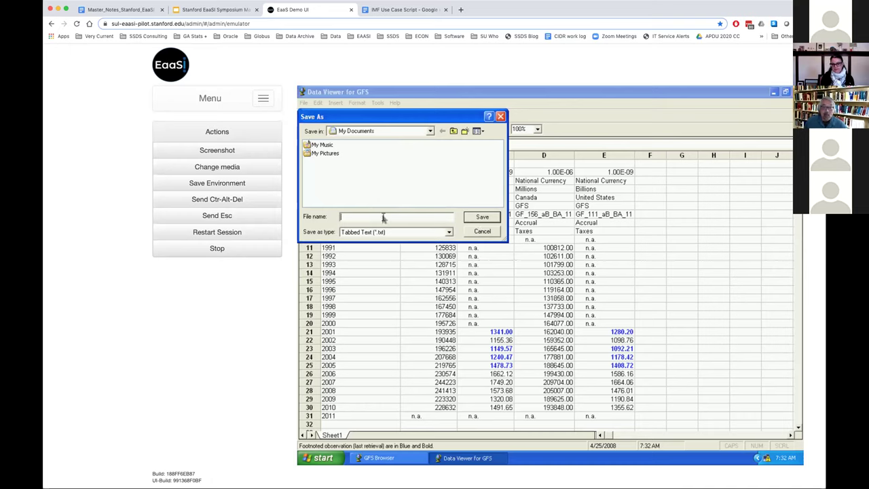
type("test")
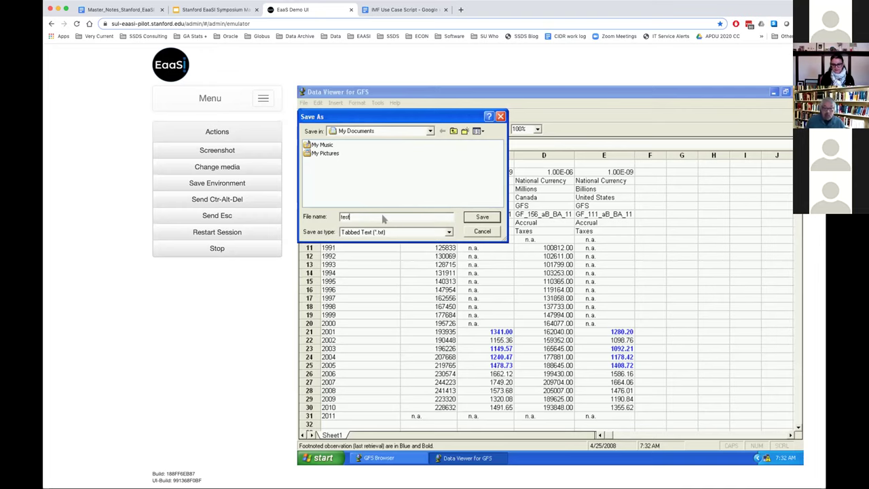
left_click(408, 232)
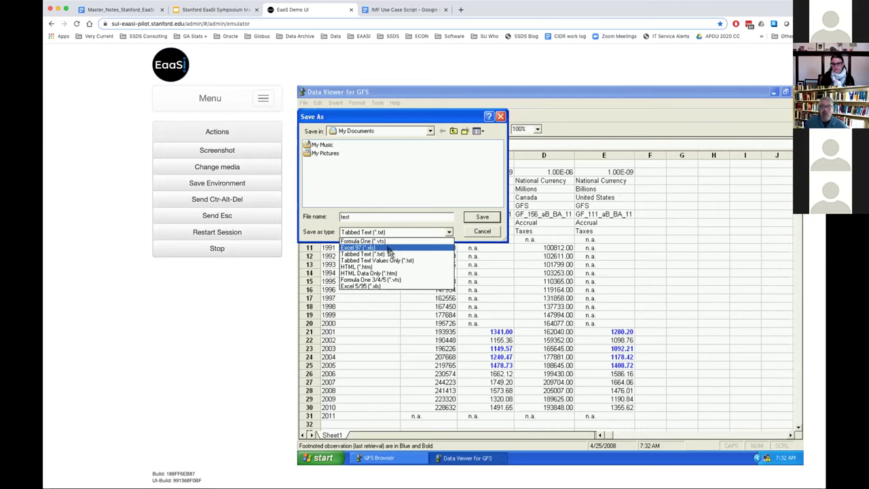
left_click(388, 249)
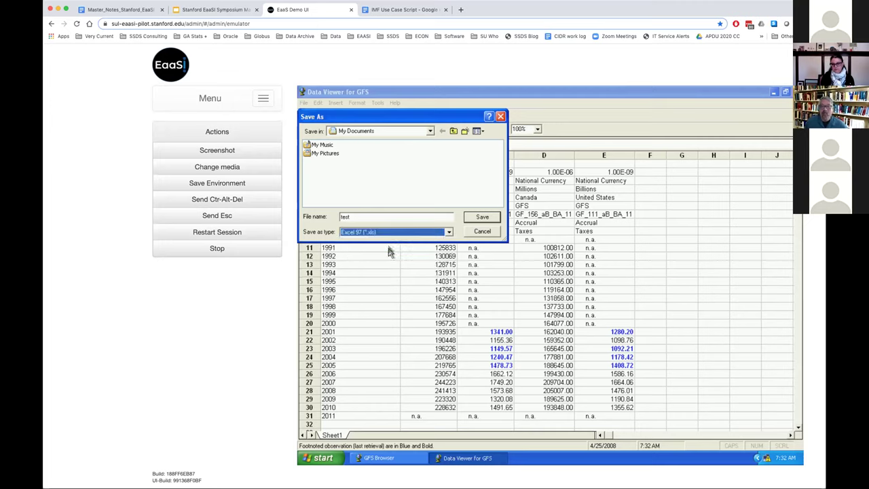
left_click(482, 216)
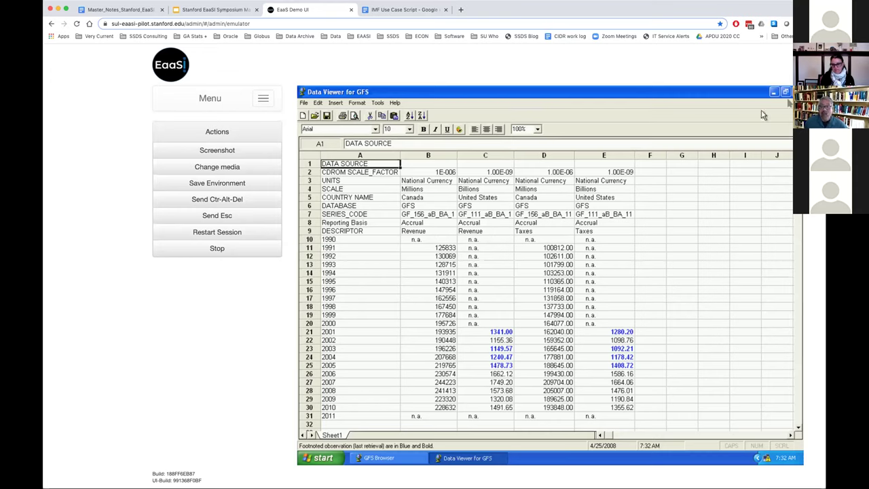
Step: Close the Data Viewer for GFS without saving changes again, and exit GFS Browser
left_click(788, 93)
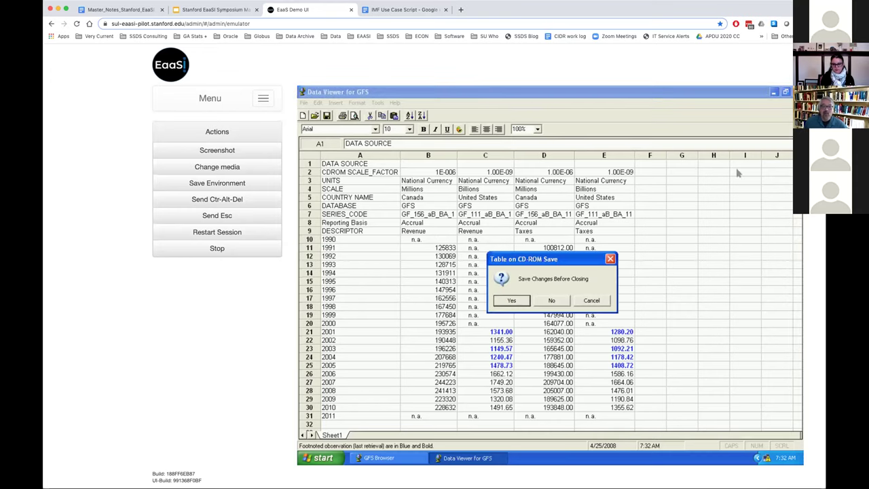
left_click(549, 301)
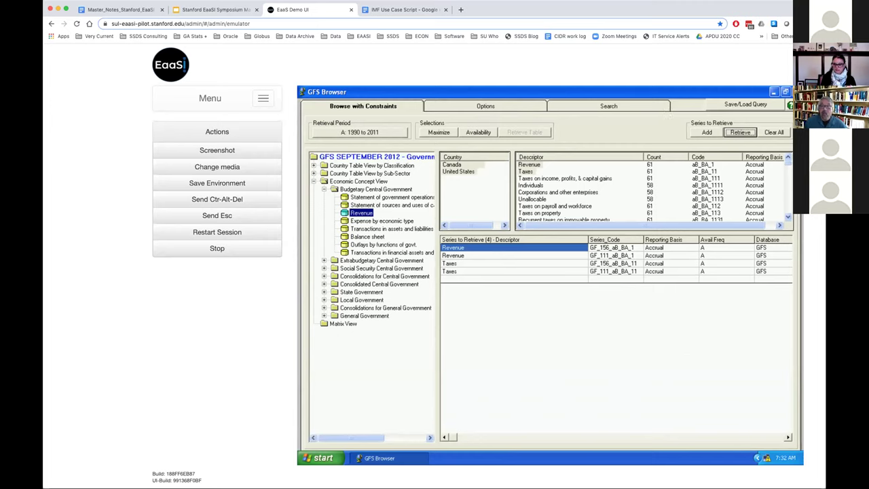
left_click(786, 91)
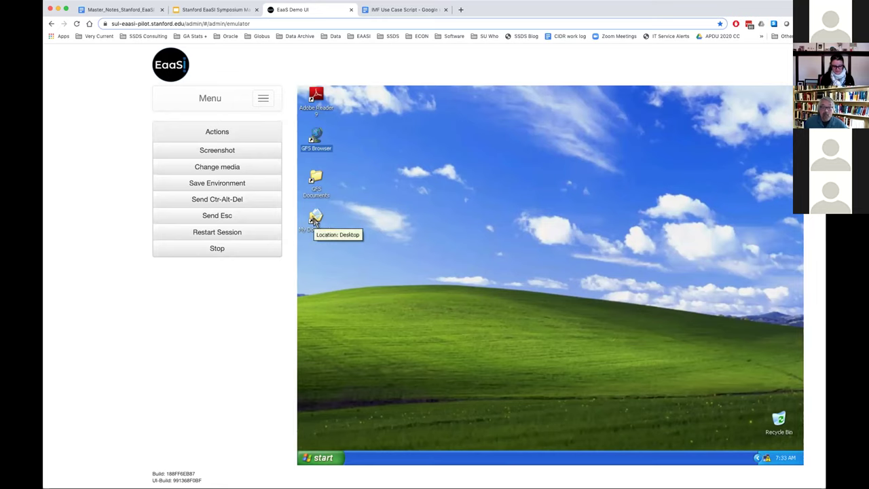
Step: Check the My Documents folder for the exported test file, then close the folder window
left_click(315, 221)
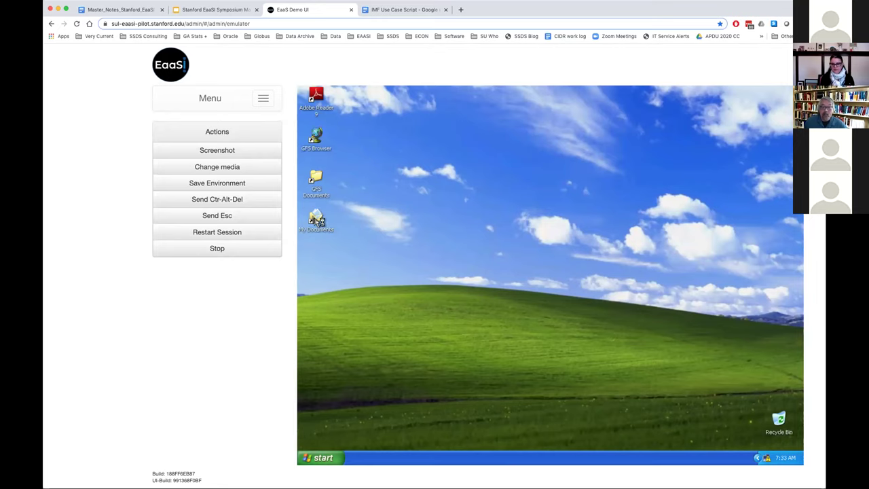
double_click(317, 221)
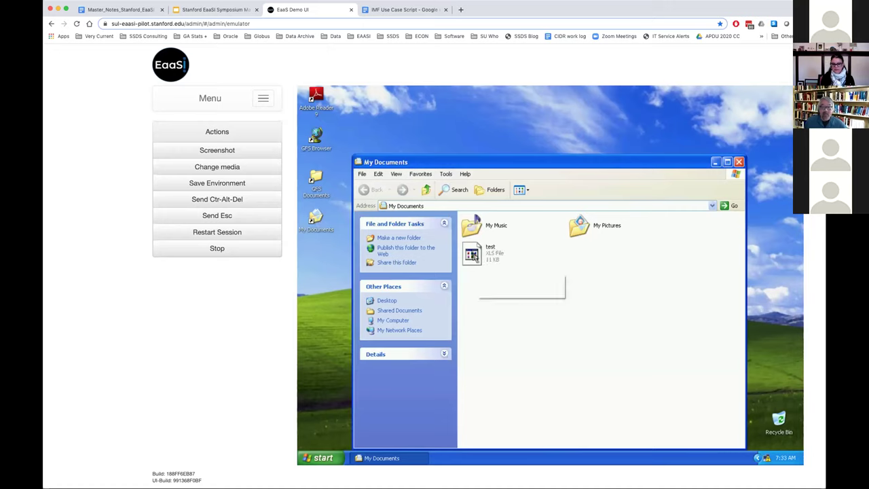
left_click(424, 112)
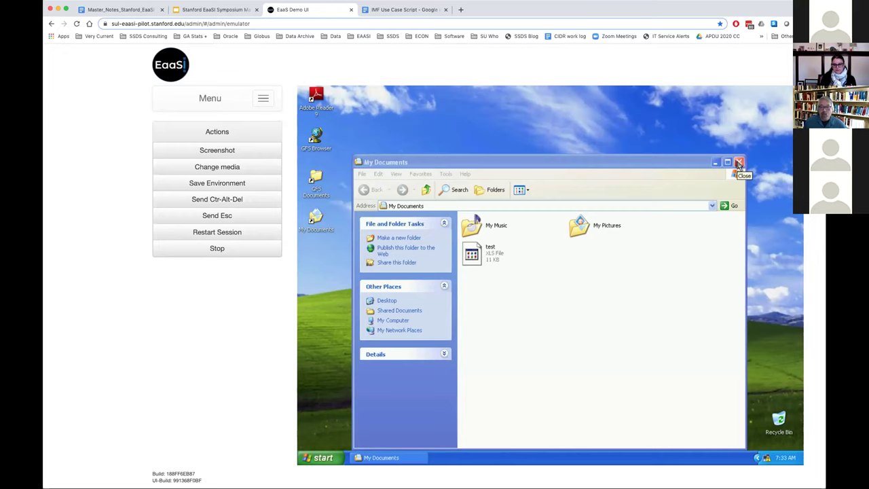
left_click(739, 163)
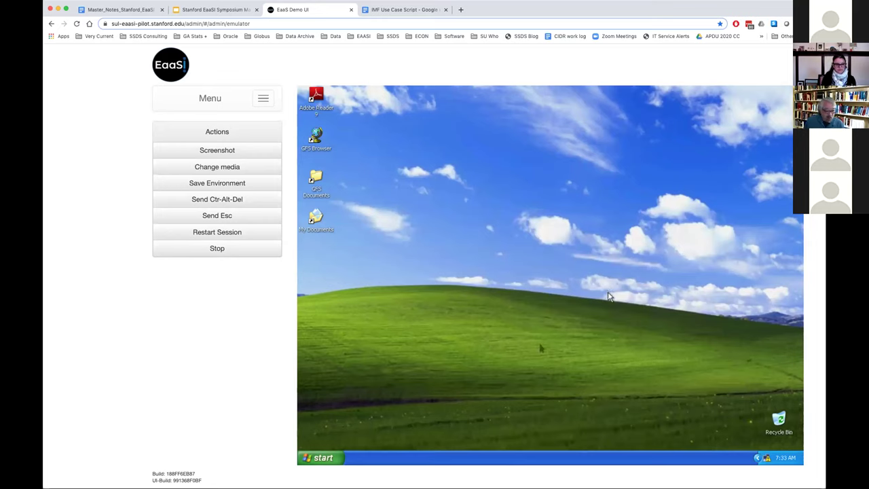
Step: Shut down the emulated Windows XP computer and switch to the Stanford EaaSI Symposium presentation in Google Slides
left_click(315, 458)
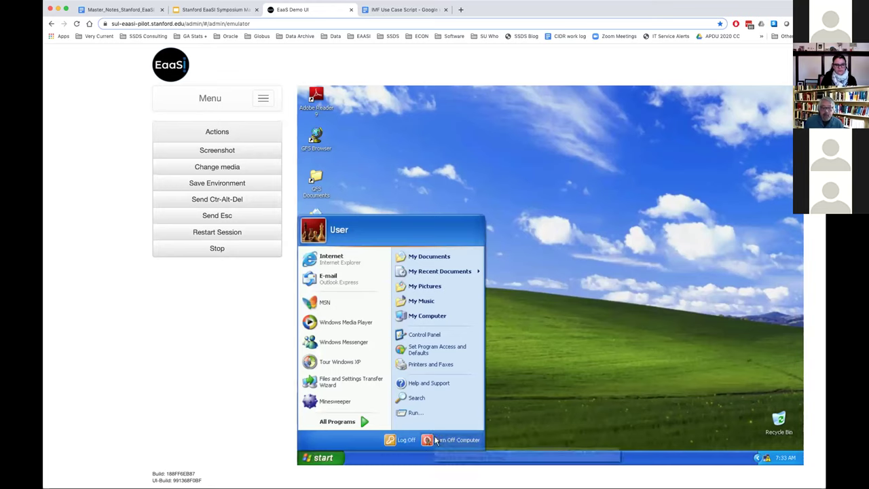
left_click(436, 440)
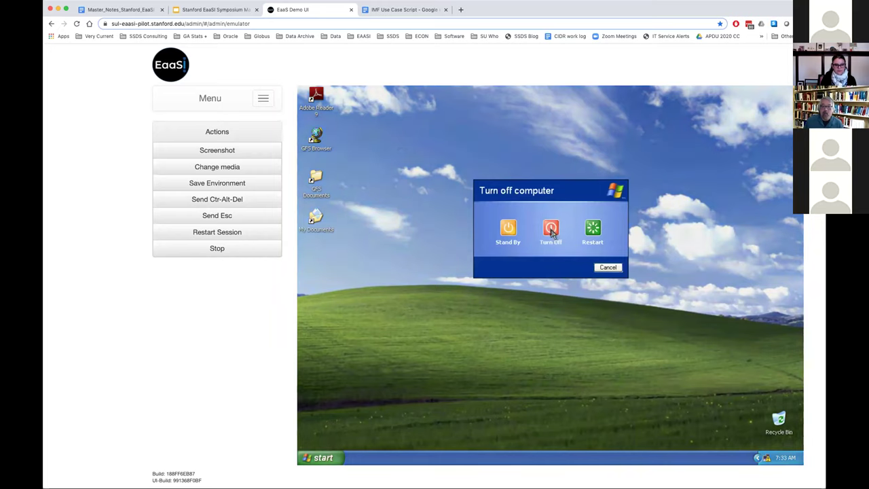
left_click(551, 230)
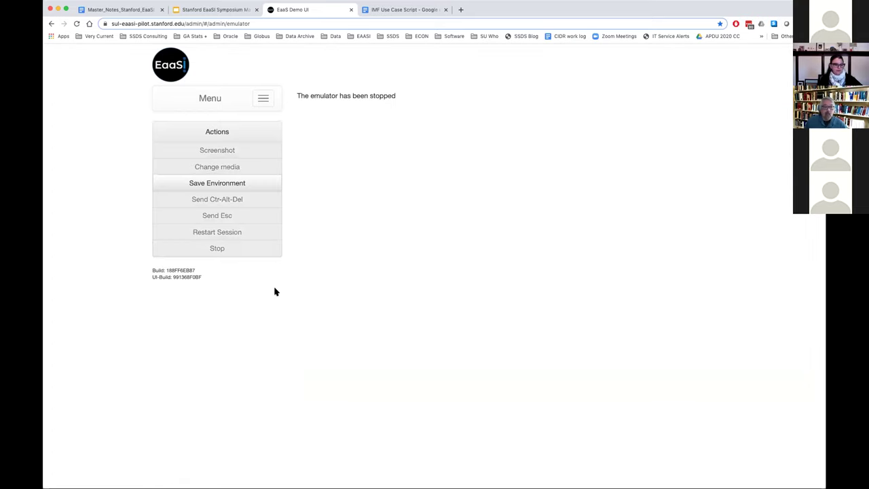
left_click(217, 249)
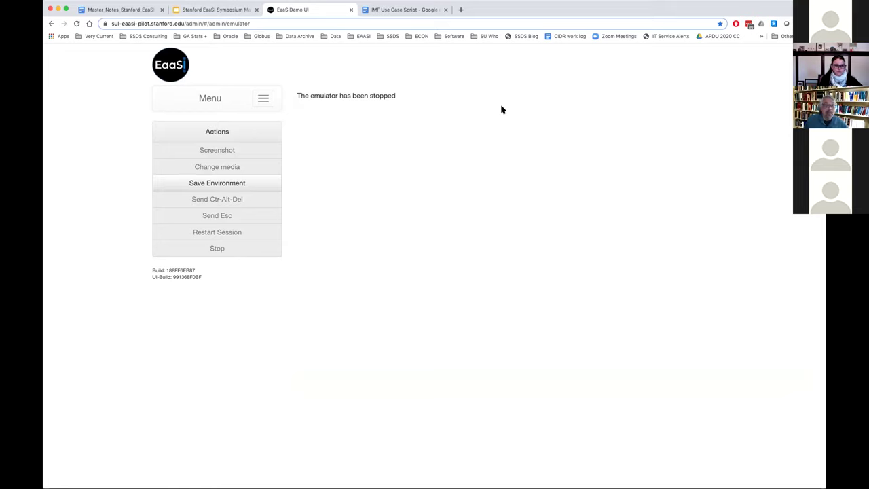
left_click(229, 11)
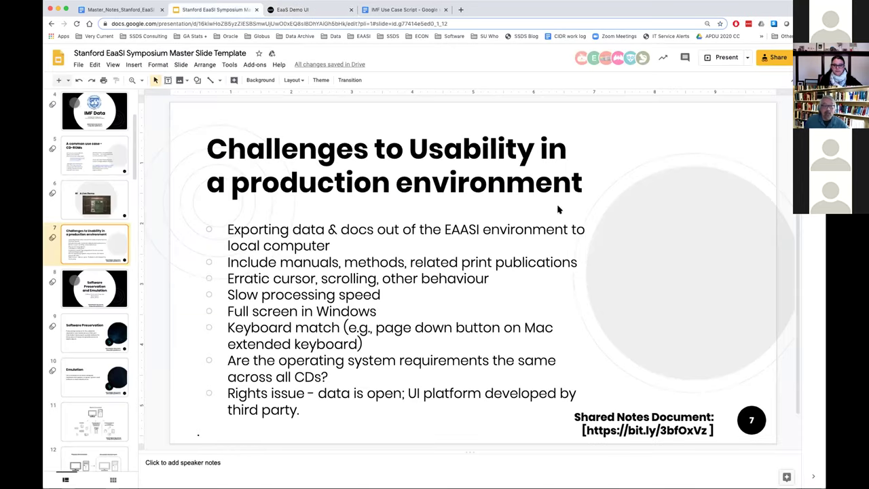